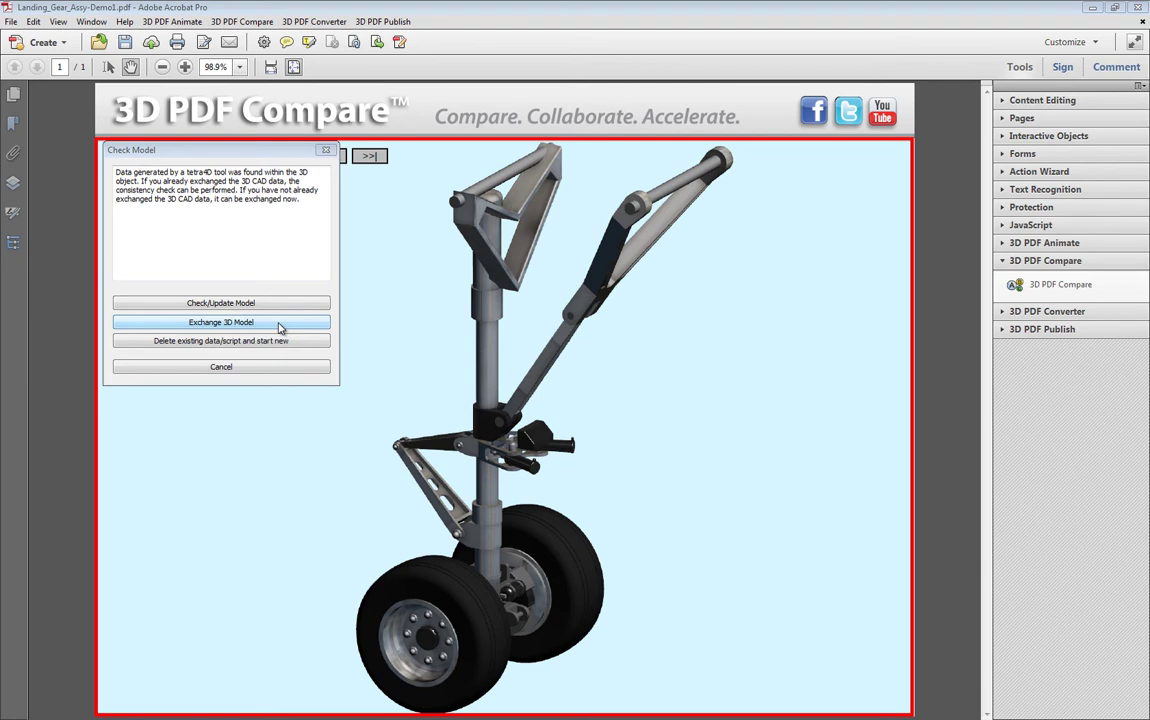
# Start 3D PDF Compare on the 'Page: 1 Number: 1' 3D object to check it for tetra4D data
pyautogui.click(282, 301)
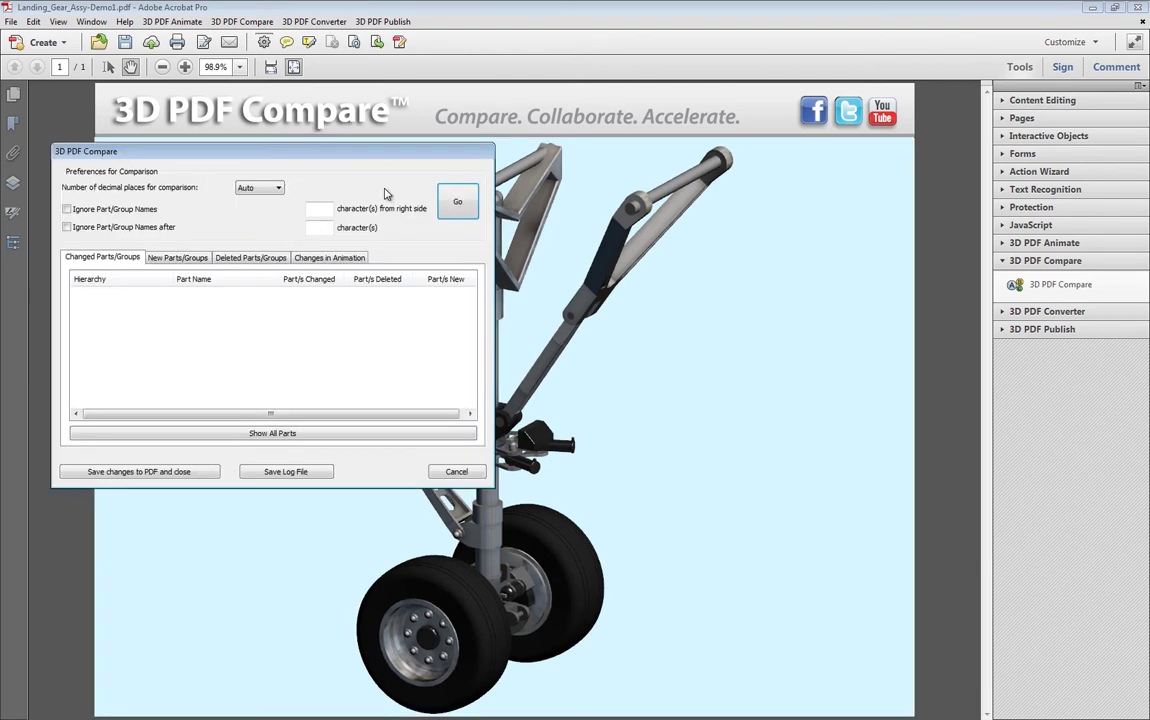
pyautogui.click(465, 204)
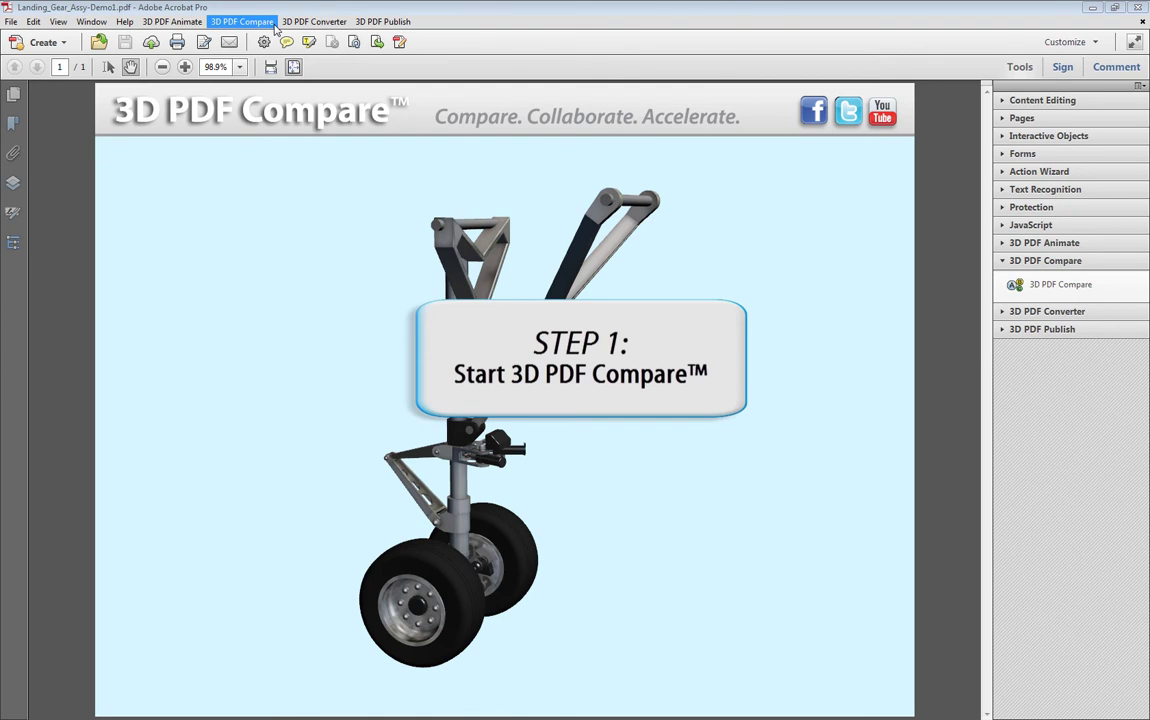
pyautogui.click(272, 23)
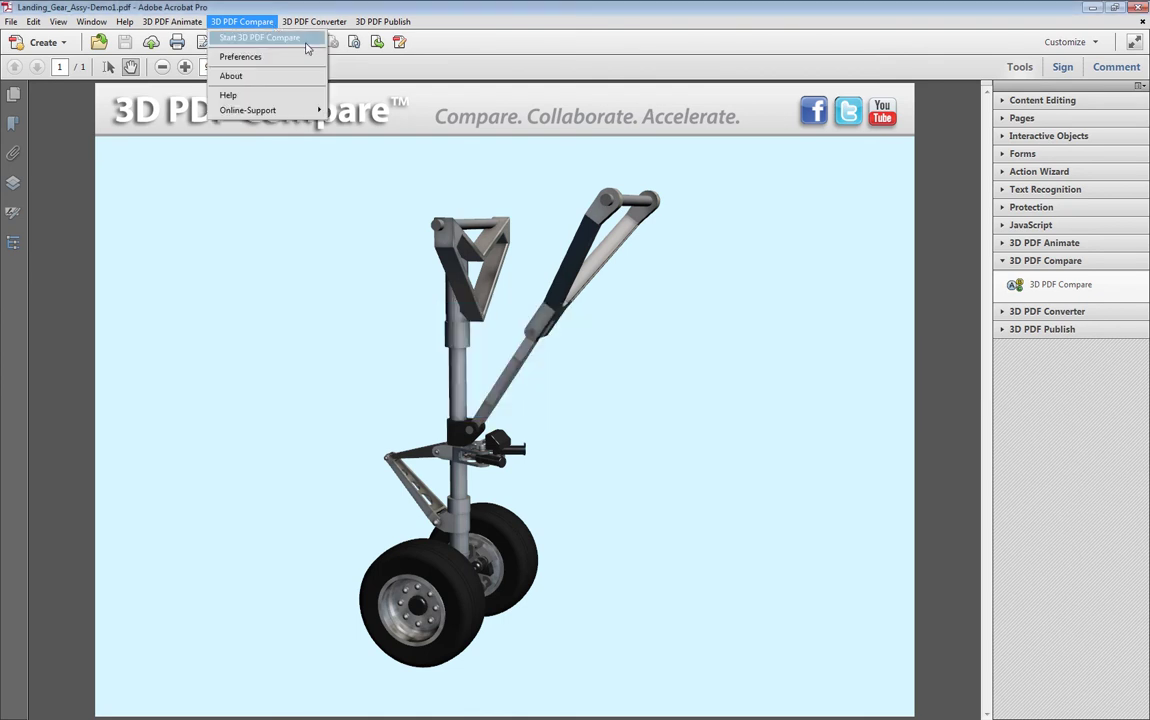
pyautogui.click(309, 41)
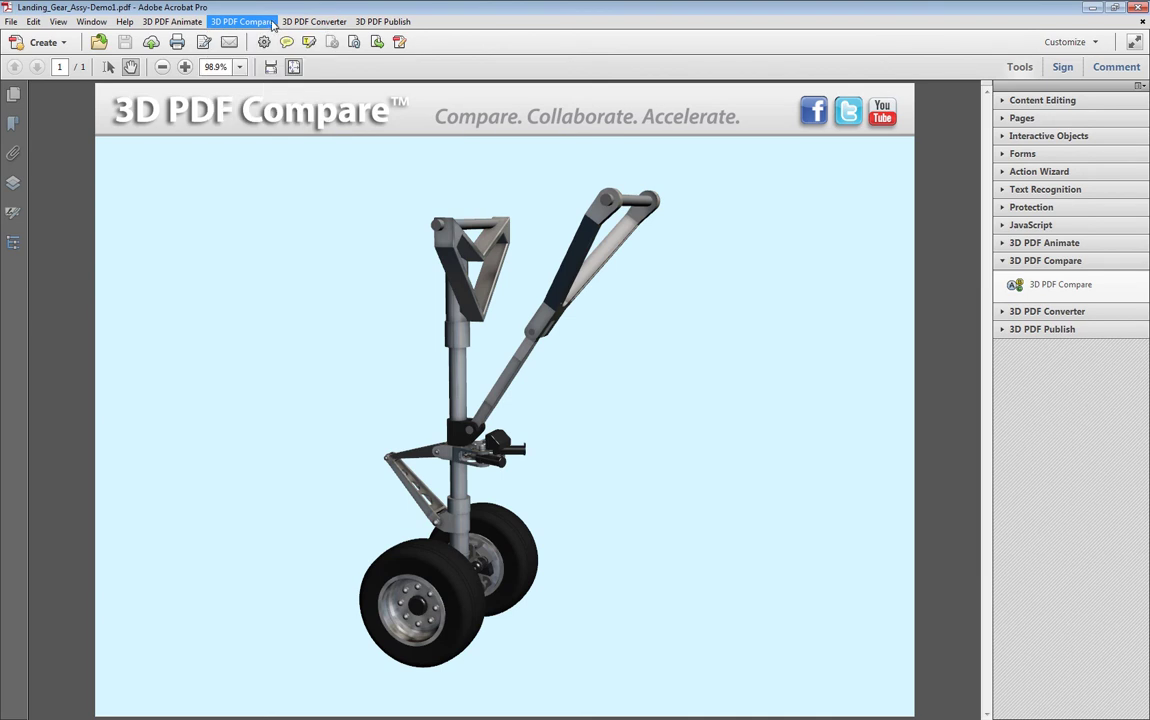
pyautogui.click(1098, 287)
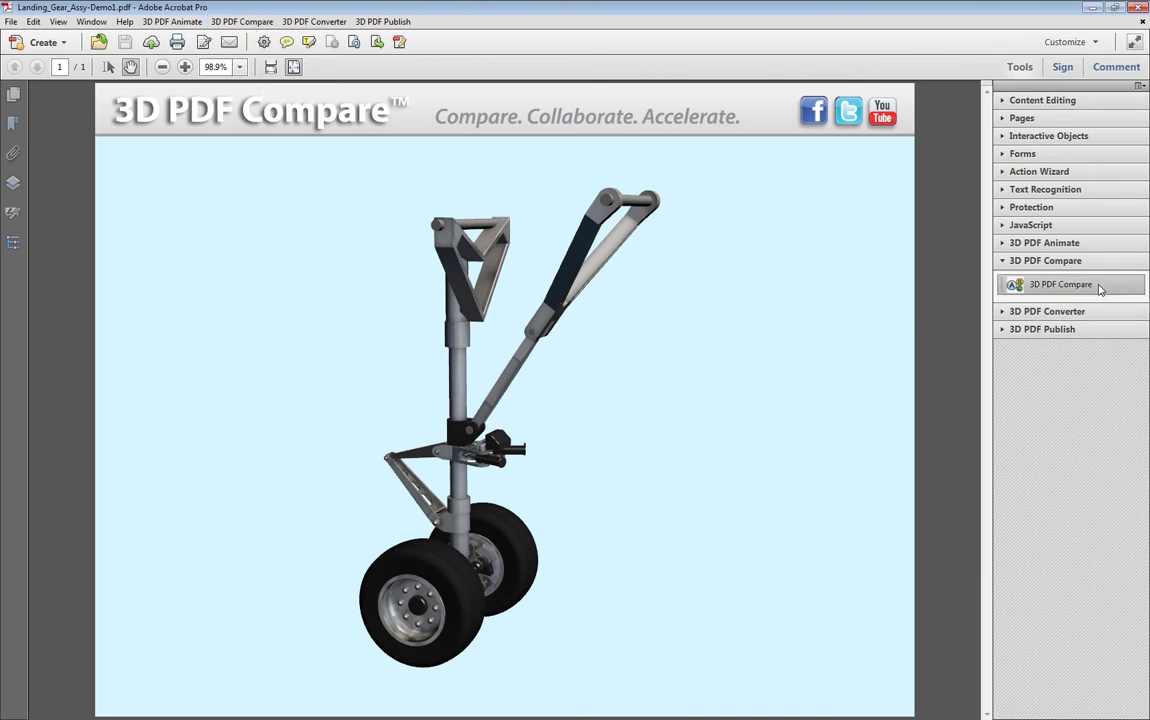
pyautogui.click(196, 256)
pyautogui.click(221, 368)
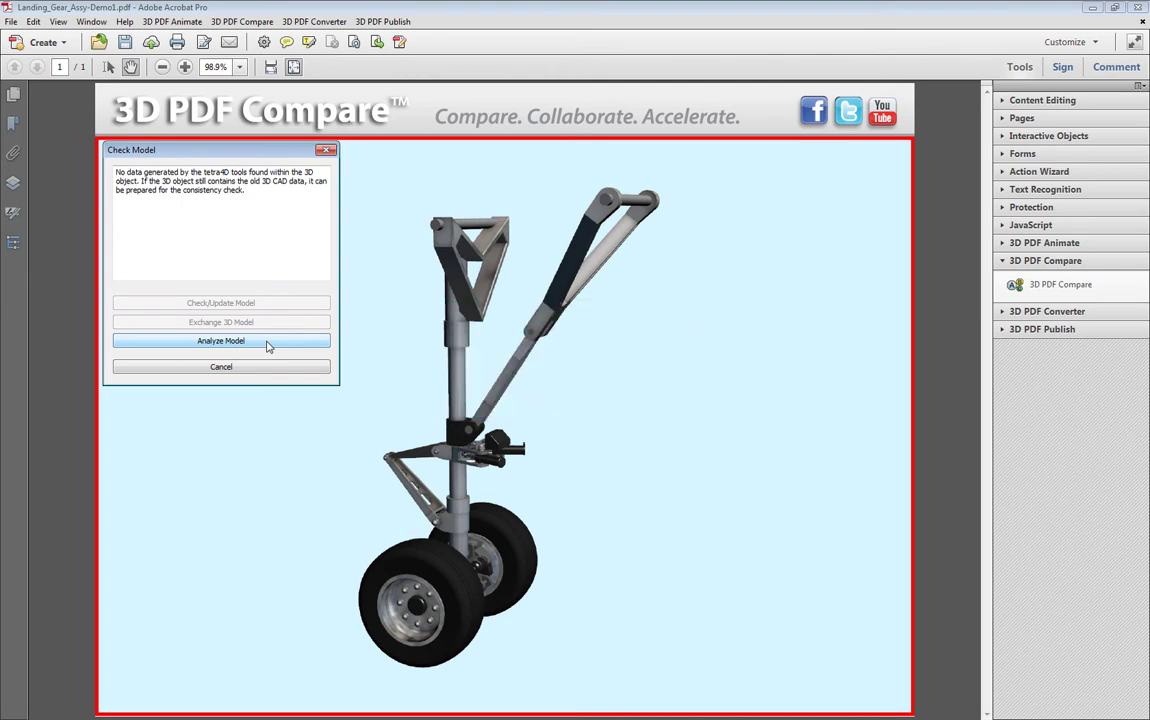
# Analyze the model to store consistency-check data, then reselect the page 1 3D object in 3D PDF Compare
pyautogui.click(267, 343)
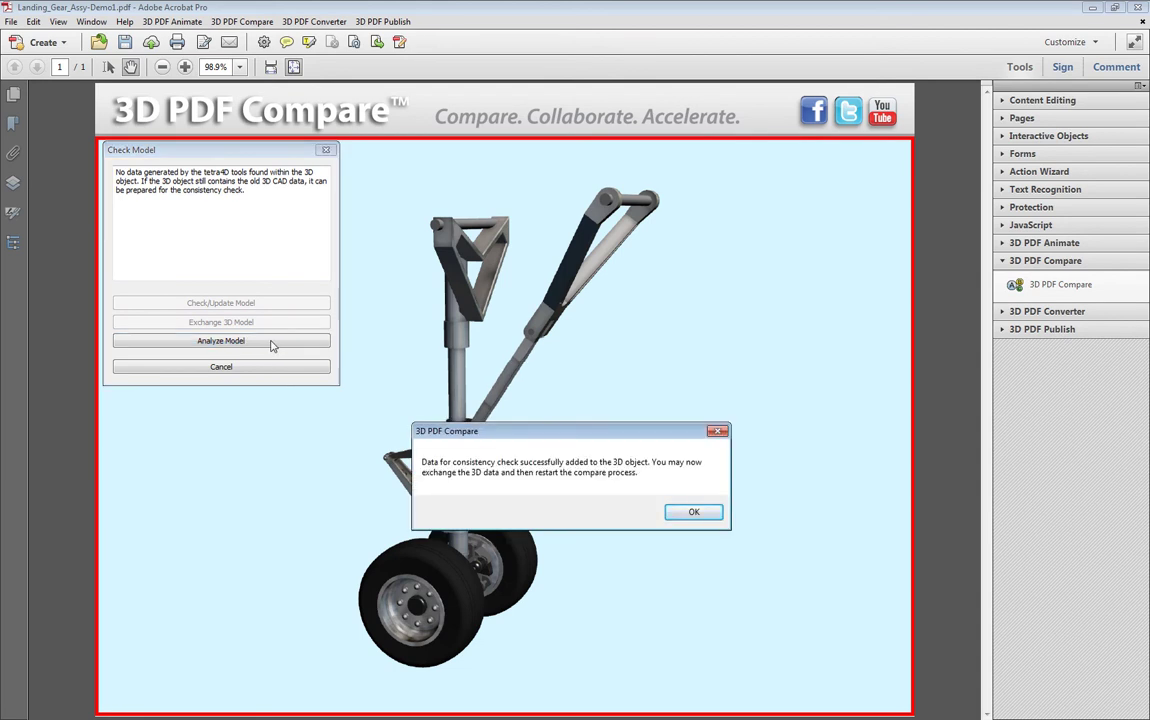
pyautogui.click(694, 513)
pyautogui.click(1070, 285)
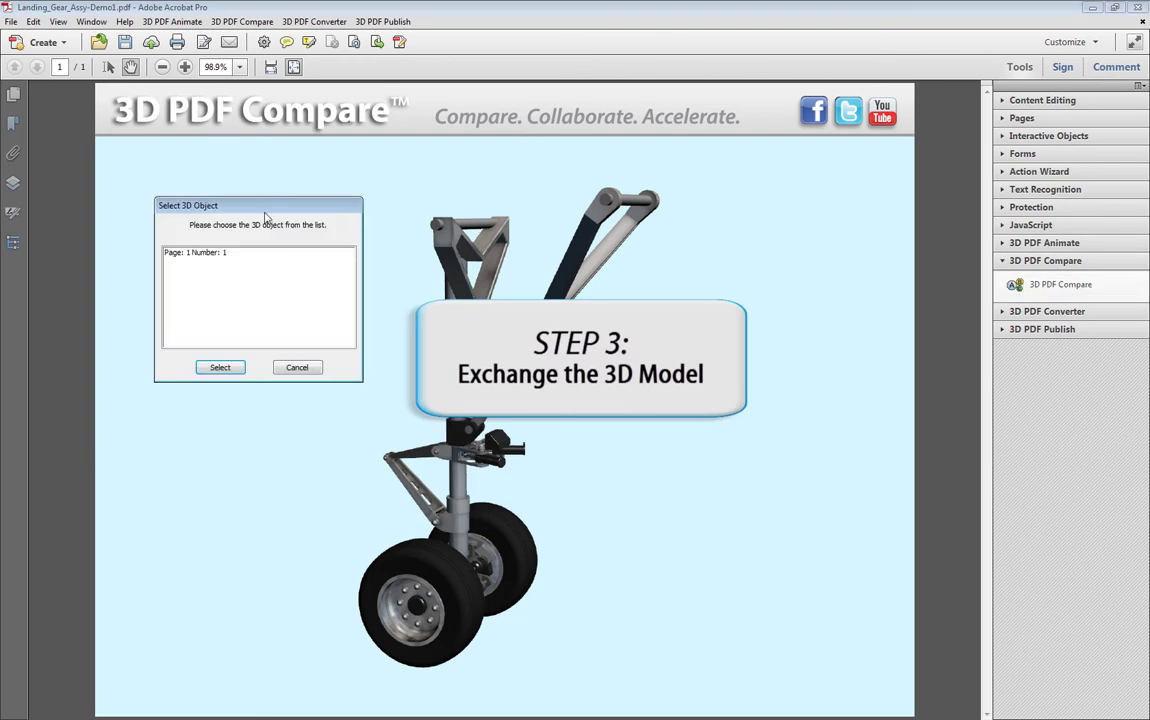
pyautogui.click(192, 252)
pyautogui.click(220, 367)
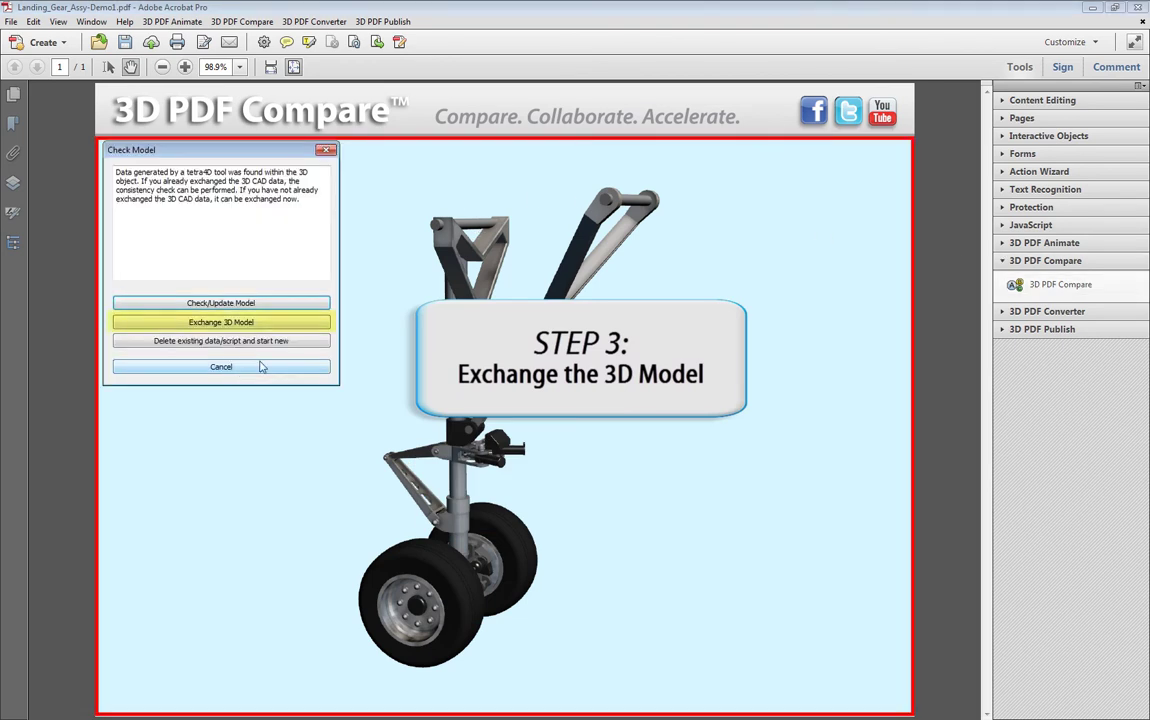
# Exchange the 3D model for _LandingGear, keeping U3D ECMA 3, Medium detail, 90% mesh quality
pyautogui.click(281, 325)
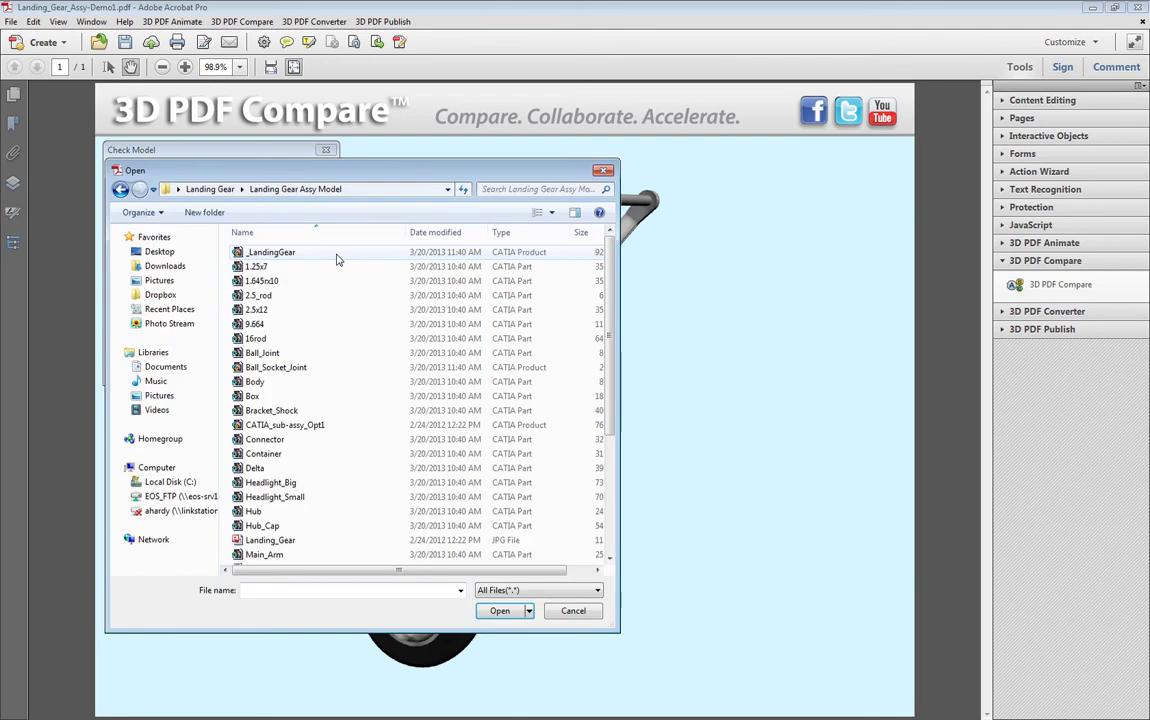
pyautogui.click(297, 258)
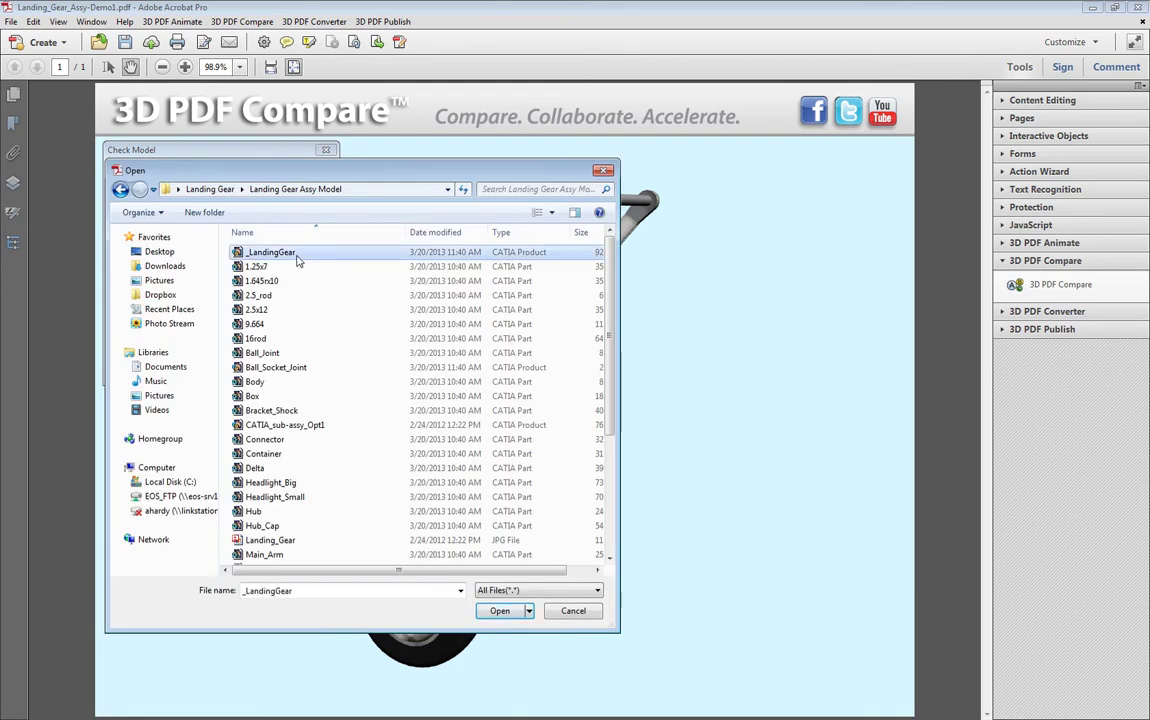
pyautogui.click(512, 613)
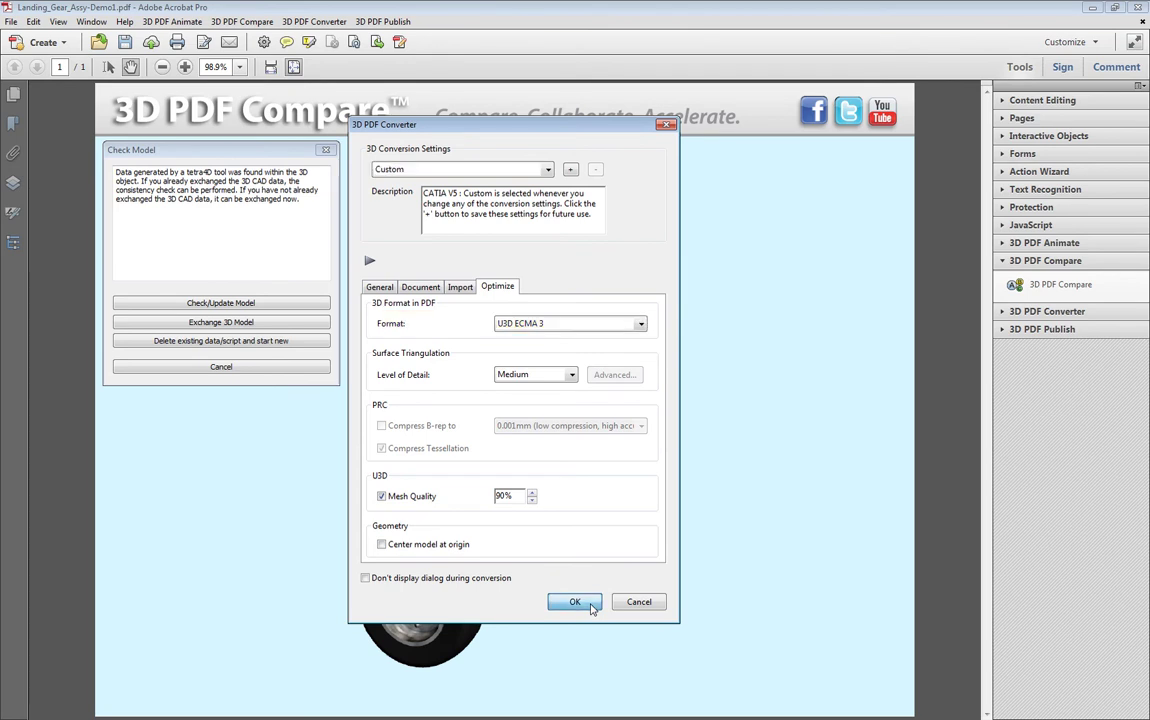
pyautogui.click(589, 606)
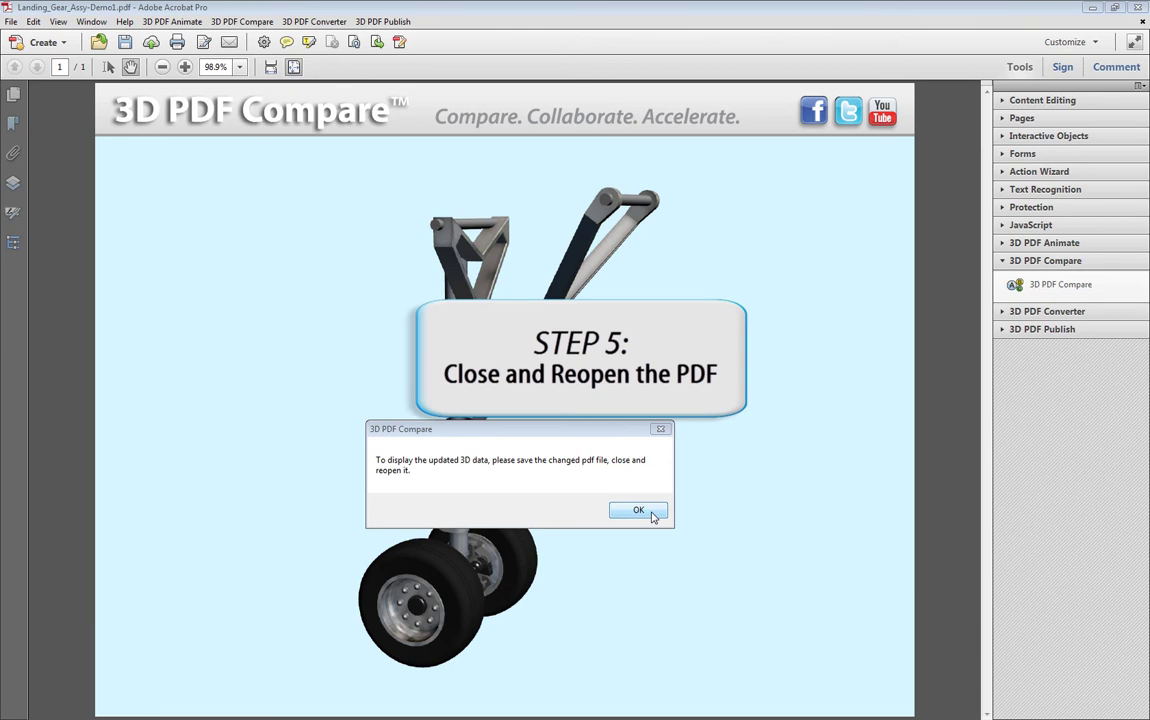
# Save the PDF as Landing_Gear_Assy-Demo1Exchanged.pdf and close it
pyautogui.click(650, 512)
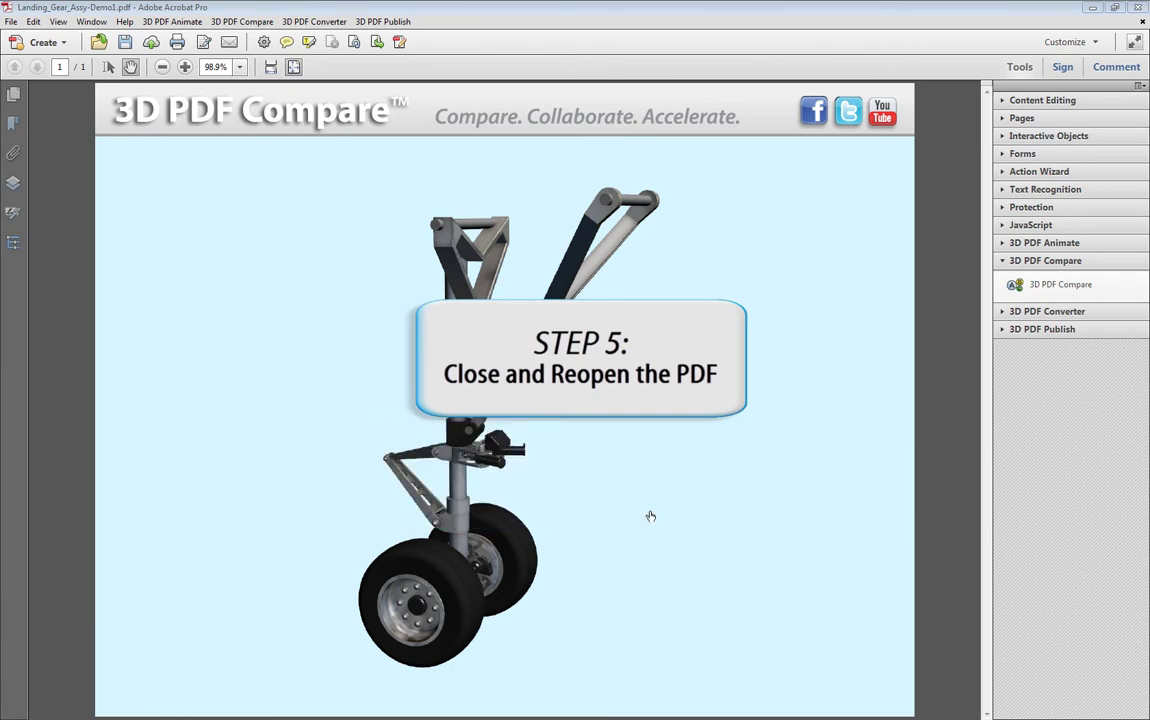
pyautogui.click(11, 21)
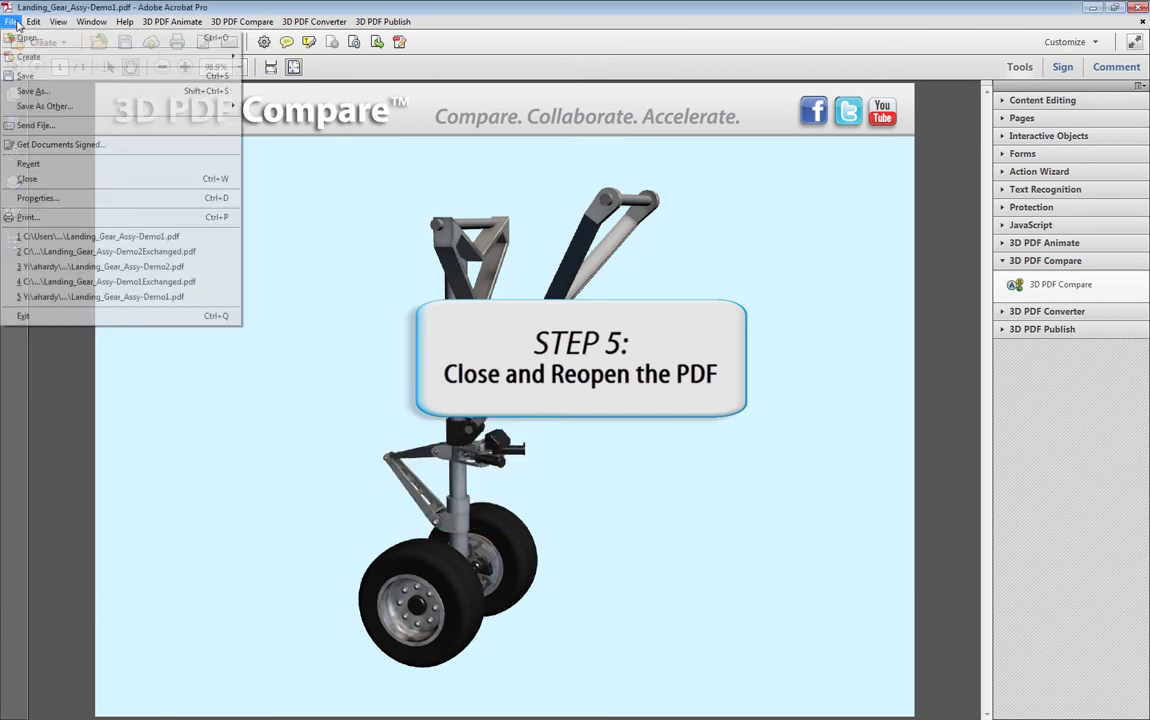
pyautogui.click(95, 91)
pyautogui.click(247, 434)
pyautogui.write('Exchanged')
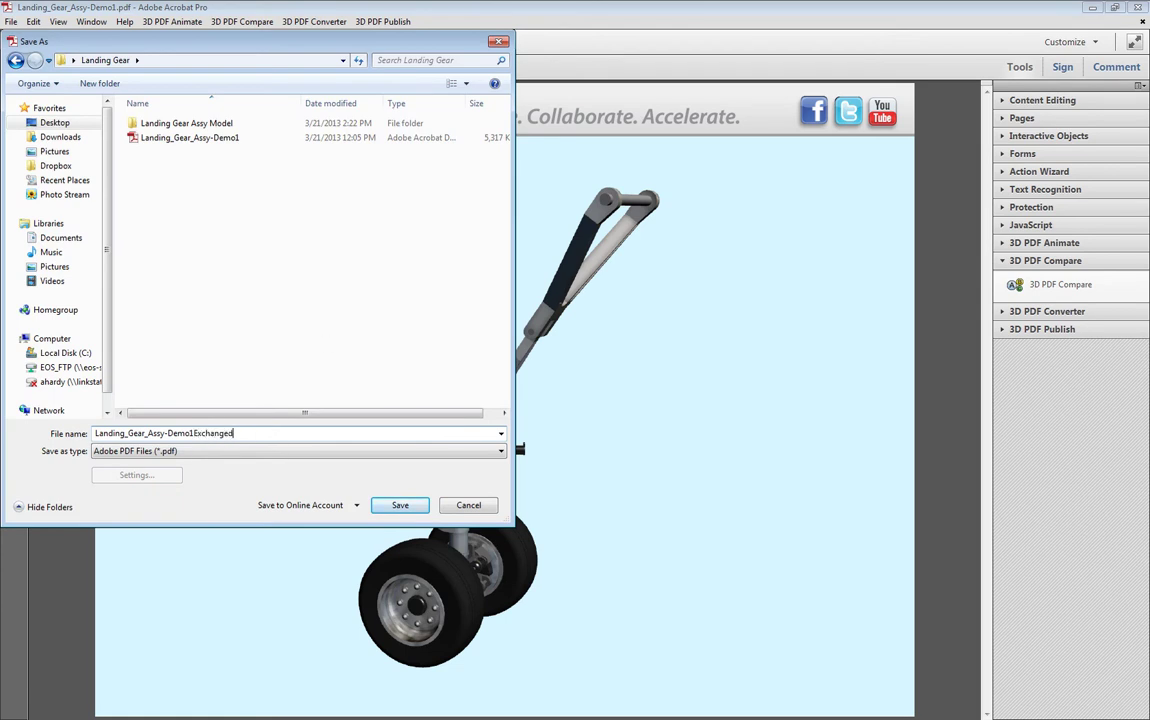
pyautogui.click(400, 505)
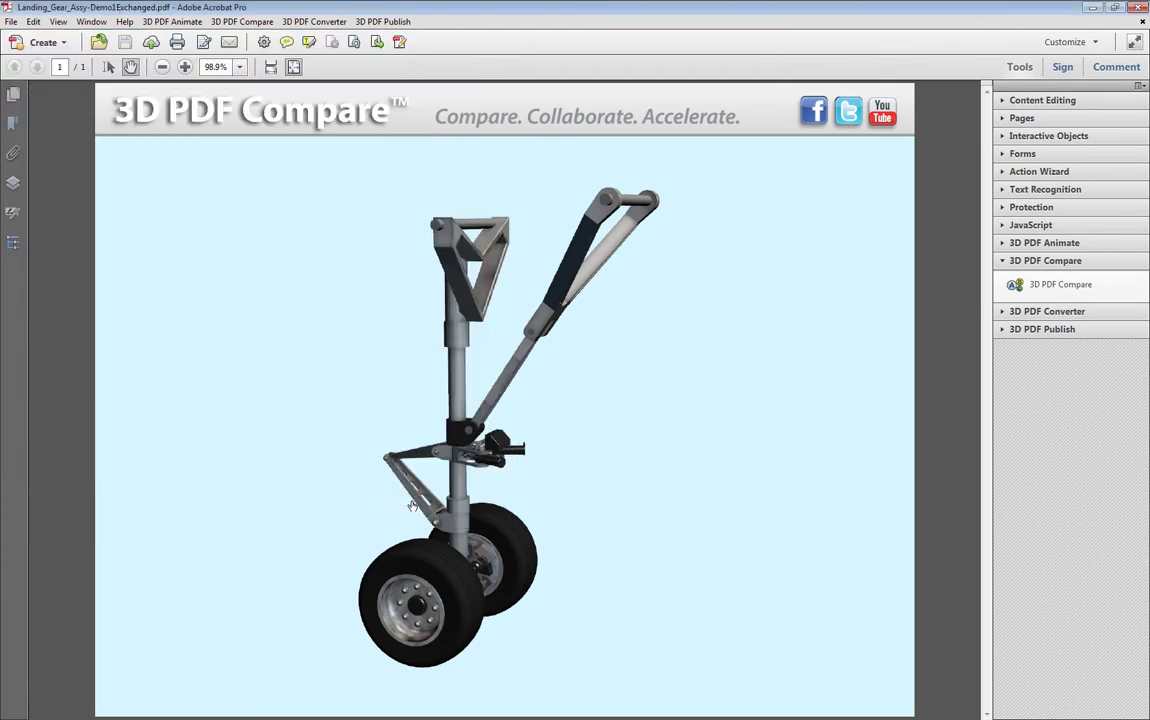
pyautogui.click(1143, 21)
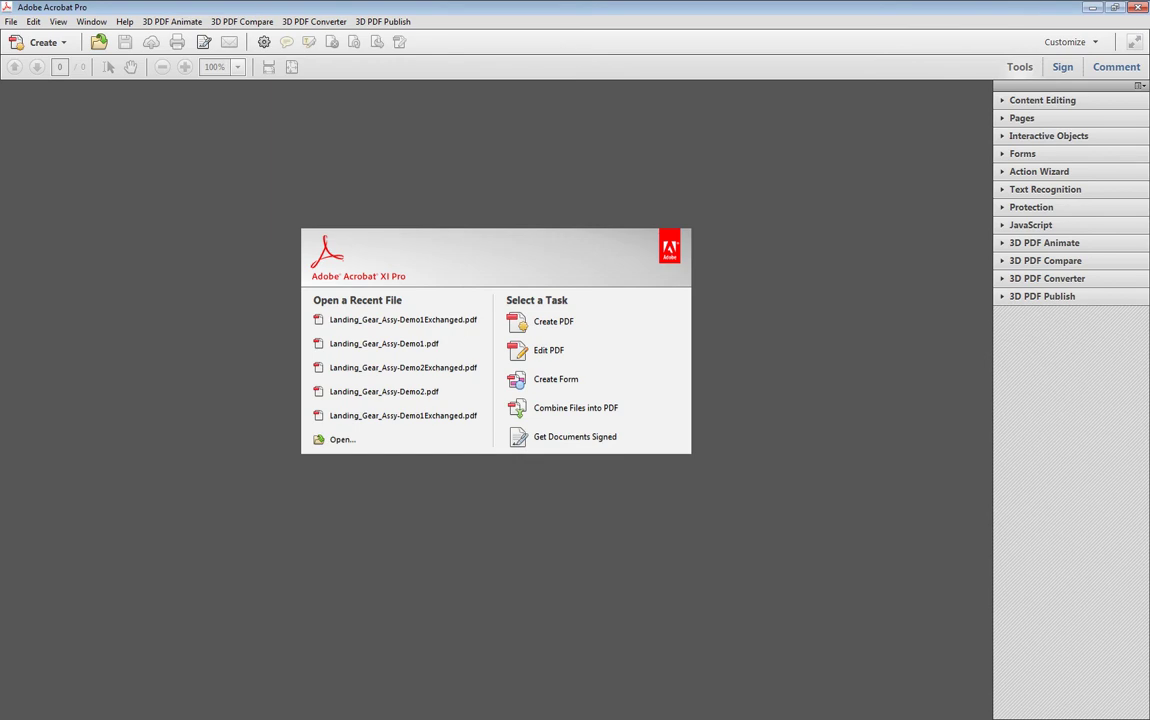
# Reopen Landing_Gear_Assy-Demo1Exchanged.pdf to show the revised landing gear
pyautogui.click(97, 41)
pyautogui.click(250, 157)
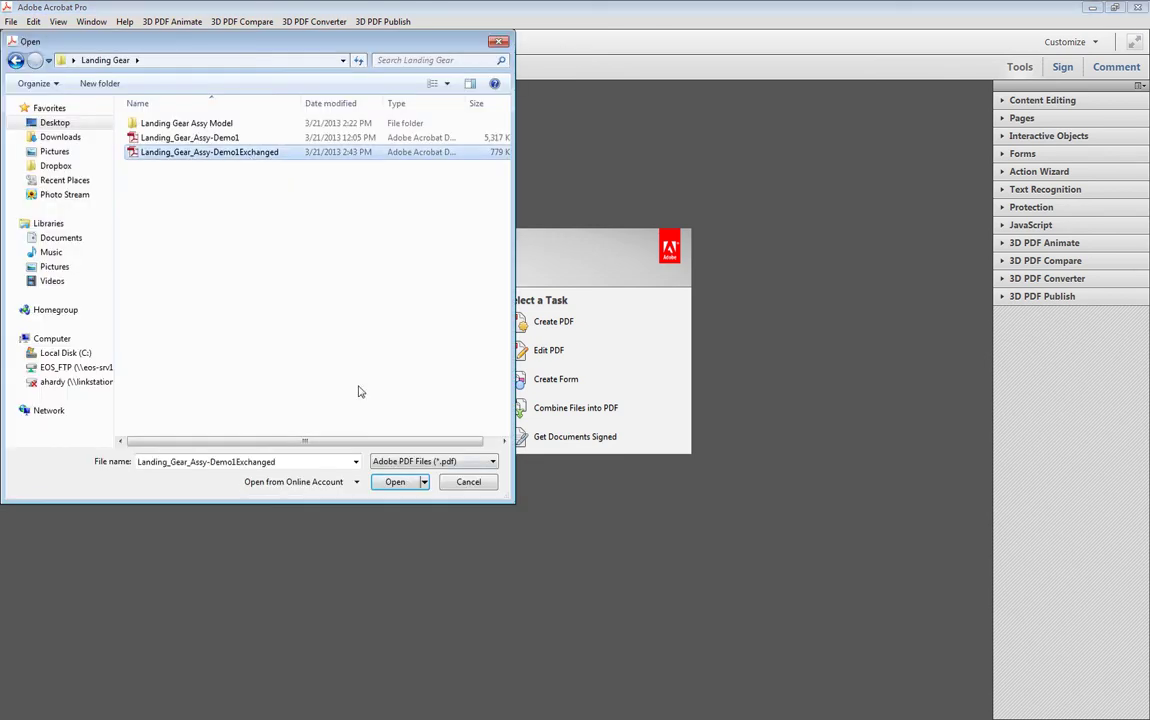
pyautogui.click(410, 485)
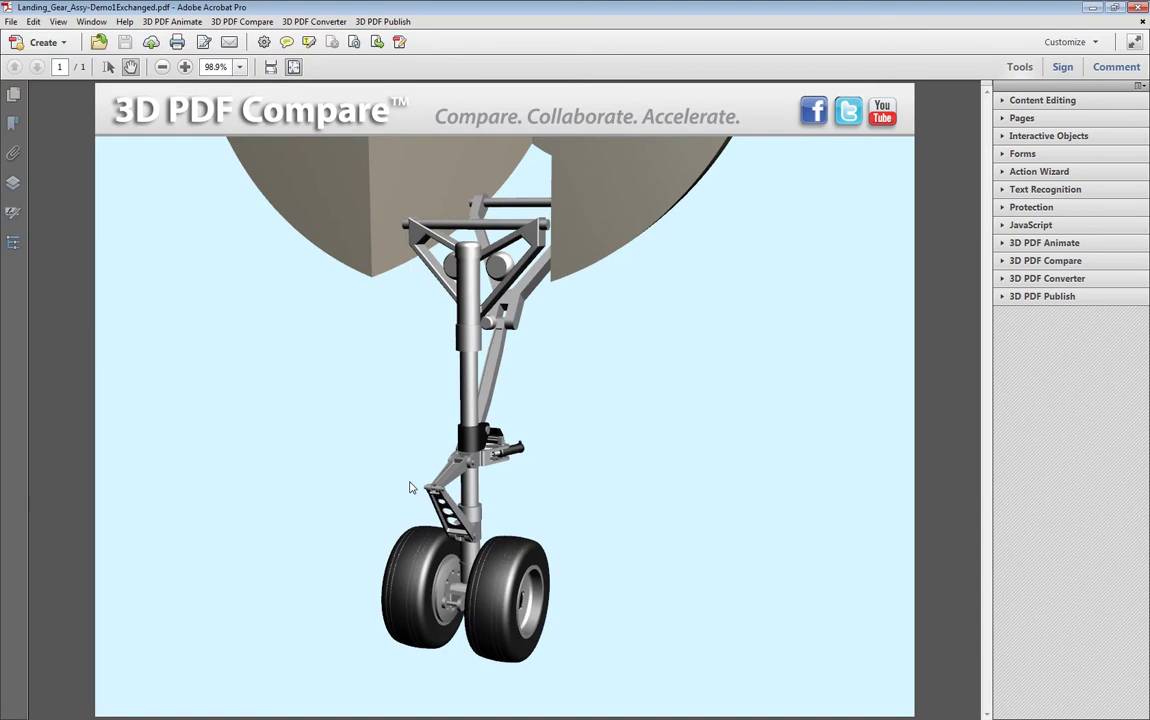
# Check/update the exchanged page 1 3D object and run the comparison
pyautogui.click(1106, 260)
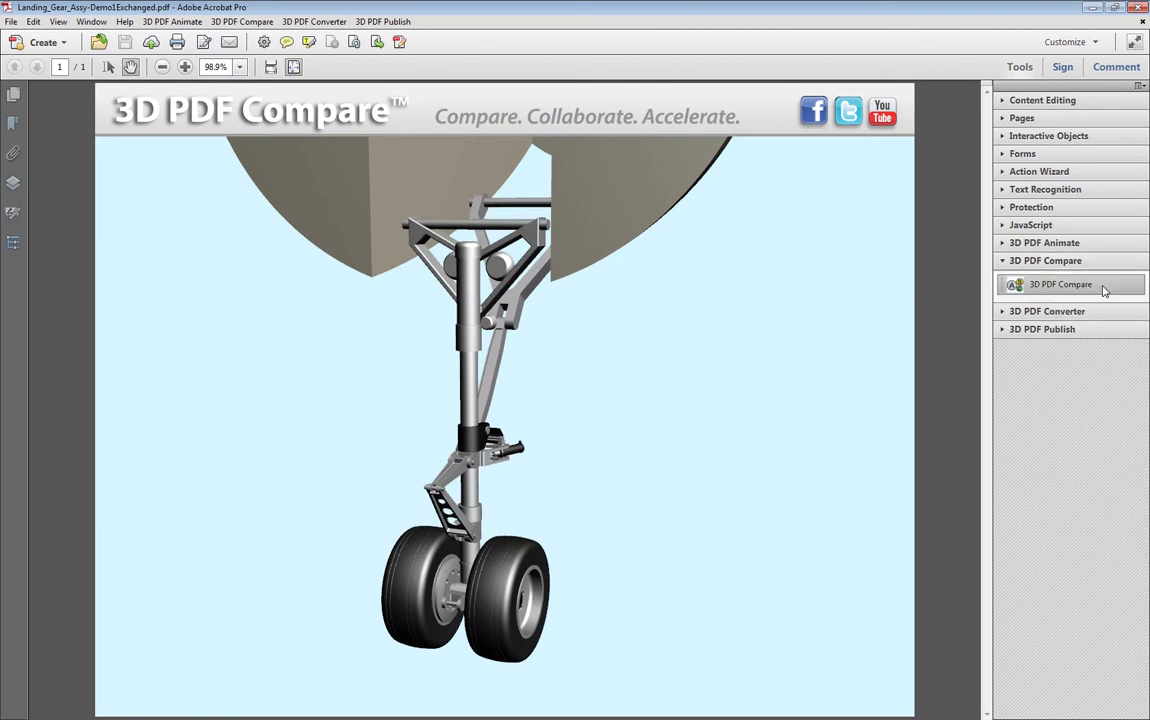
pyautogui.click(1104, 286)
pyautogui.click(205, 253)
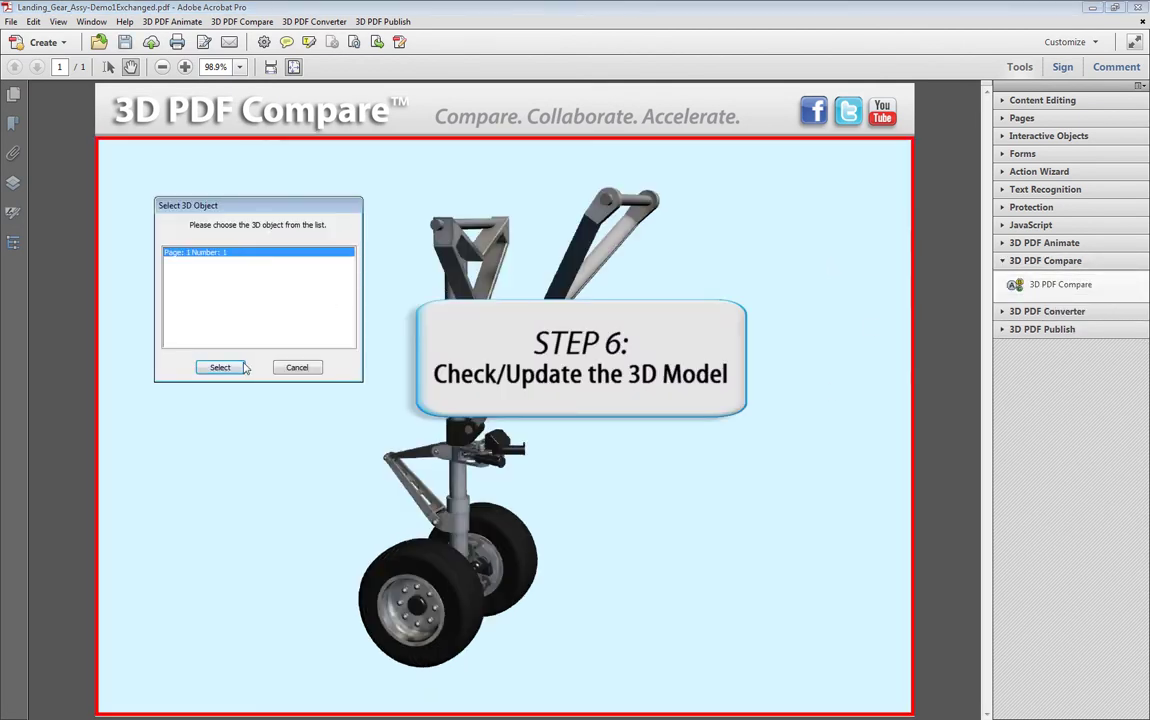
pyautogui.click(232, 369)
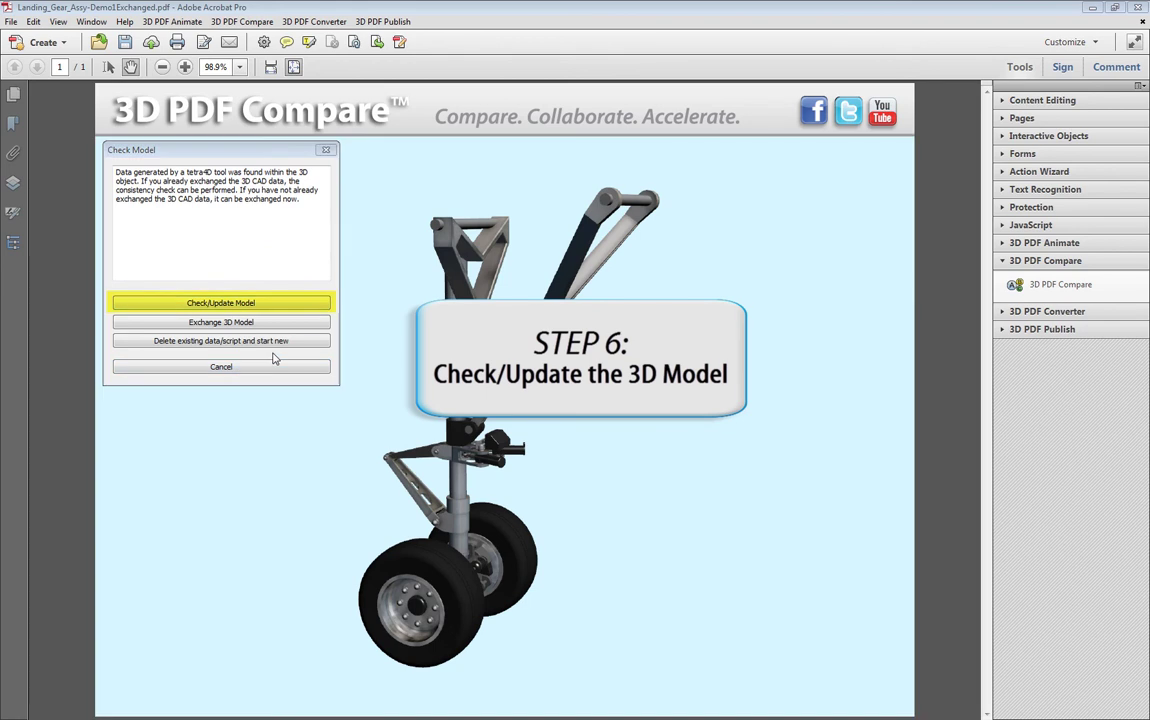
pyautogui.click(255, 302)
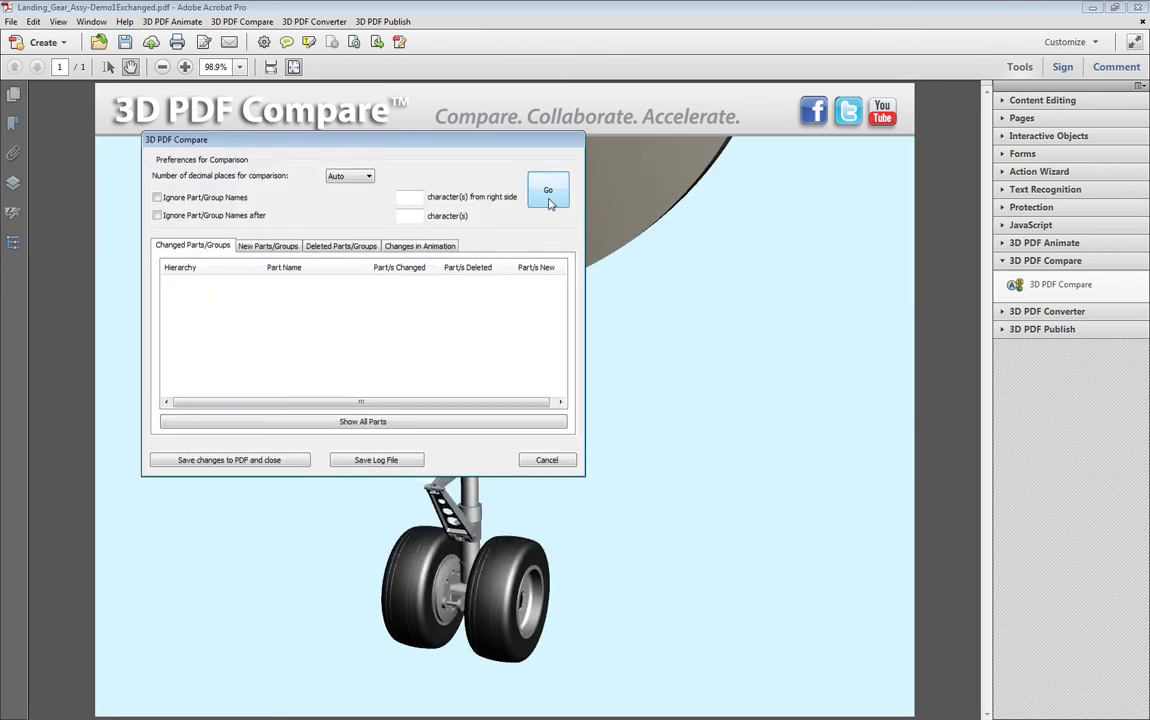
pyautogui.click(548, 193)
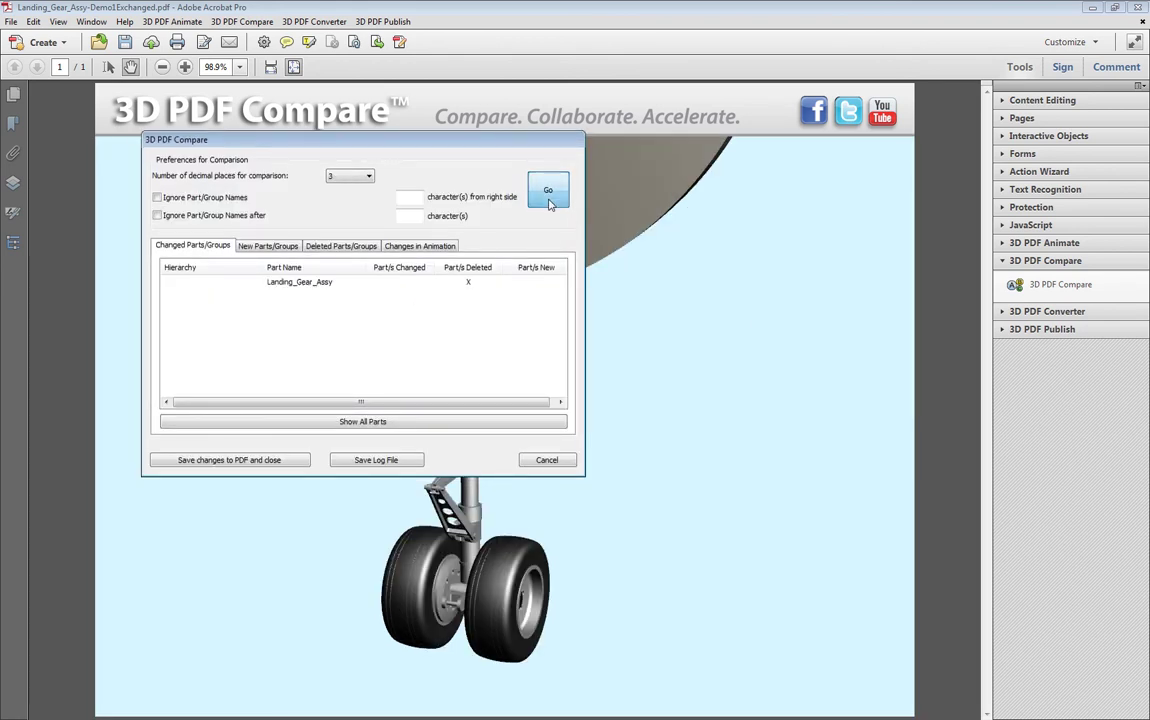
# Review the changed, new, deleted and animation result tabs, isolating Upright_Shaft and Wheel_Assy.2
pyautogui.click(293, 247)
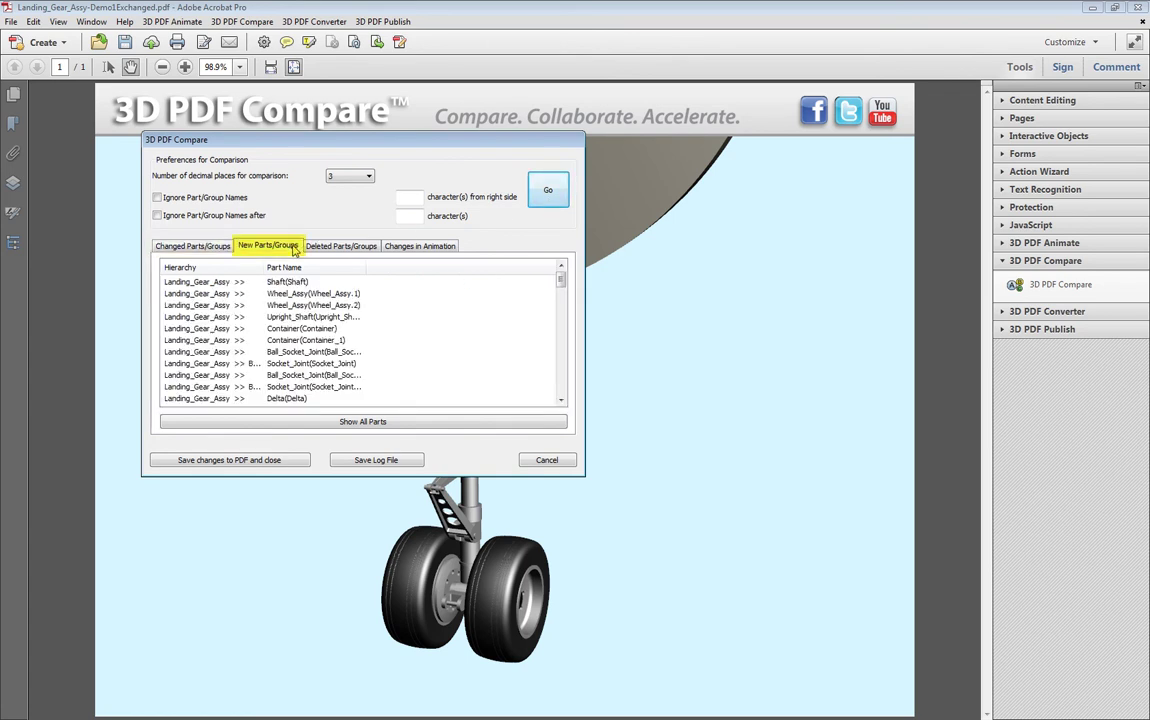
pyautogui.click(341, 246)
pyautogui.click(428, 246)
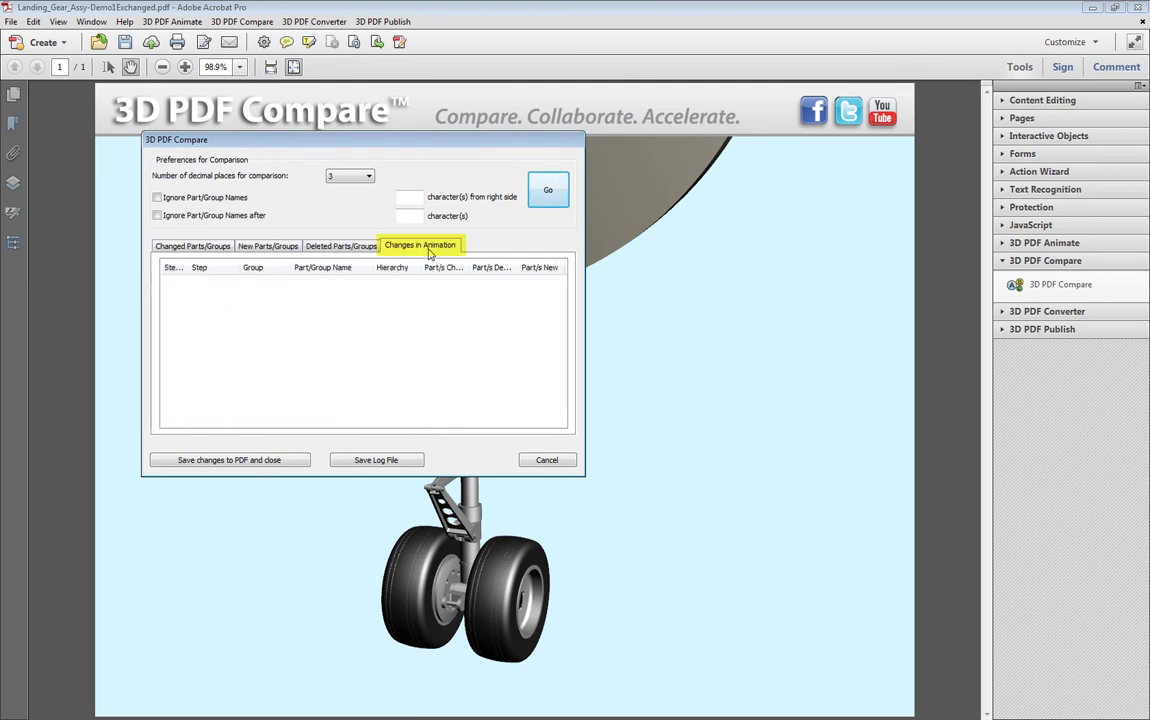
pyautogui.click(192, 246)
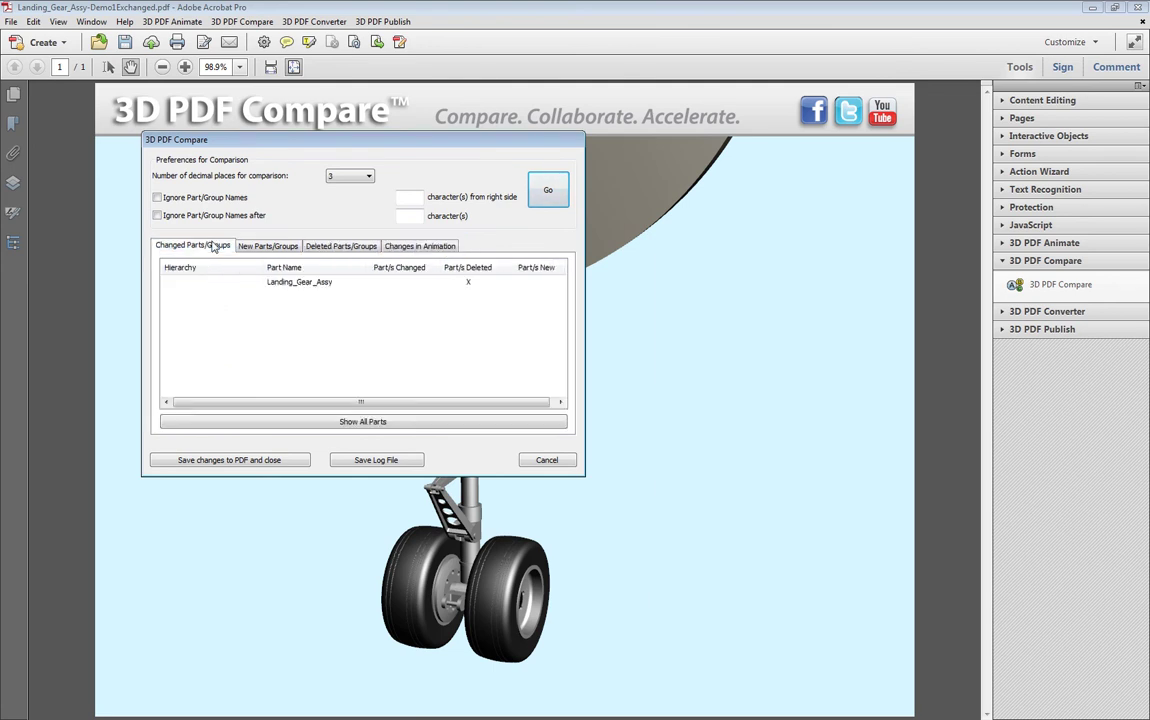
pyautogui.click(268, 246)
pyautogui.click(285, 319)
pyautogui.moveTo(378, 144); pyautogui.dragTo(247, 128)
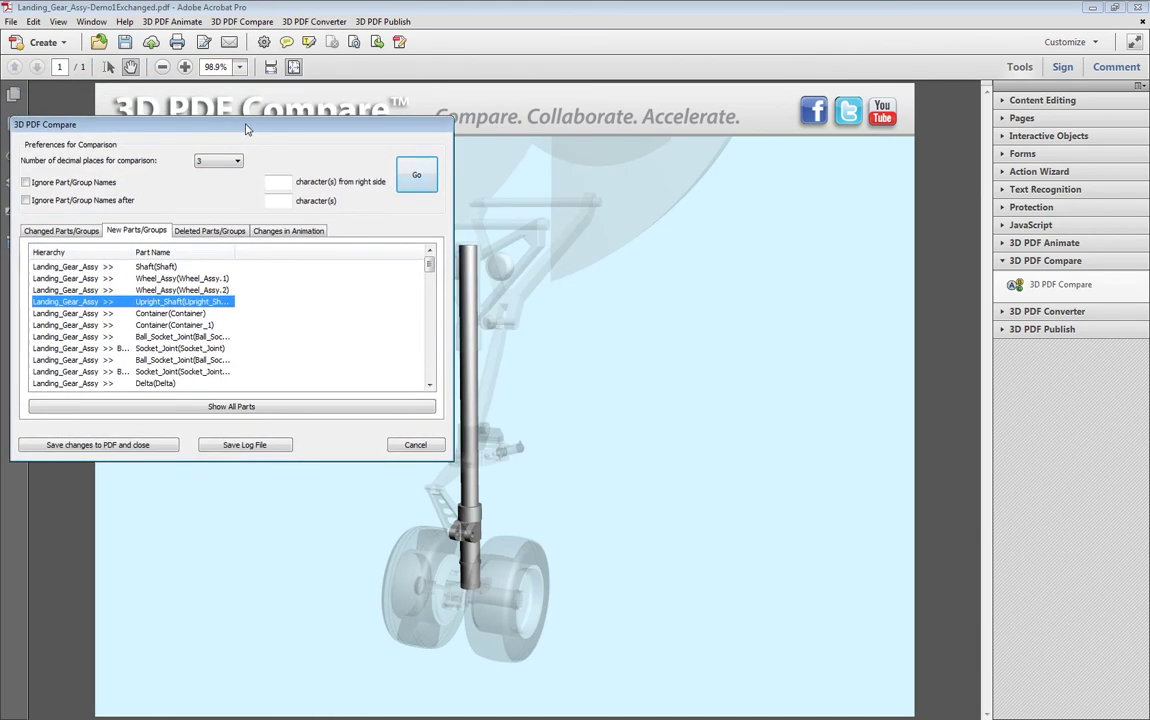
pyautogui.click(188, 290)
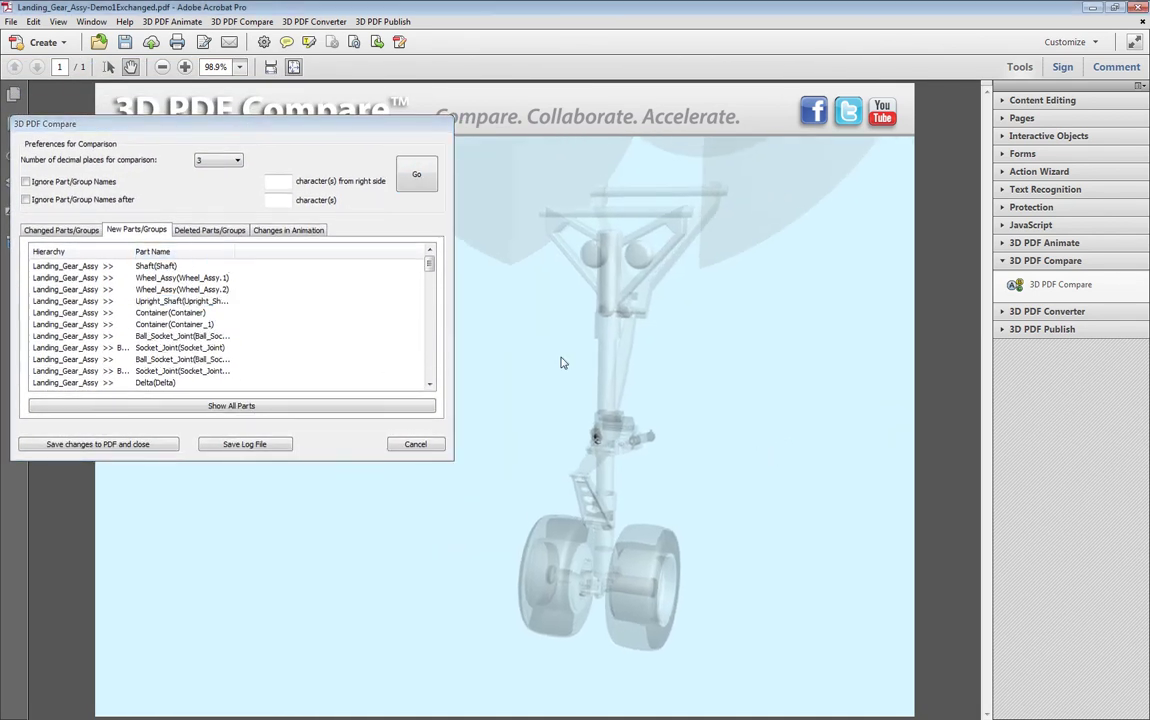
# Rerun the comparison ignoring part names after '(' and show all parts again
pyautogui.click(130, 277)
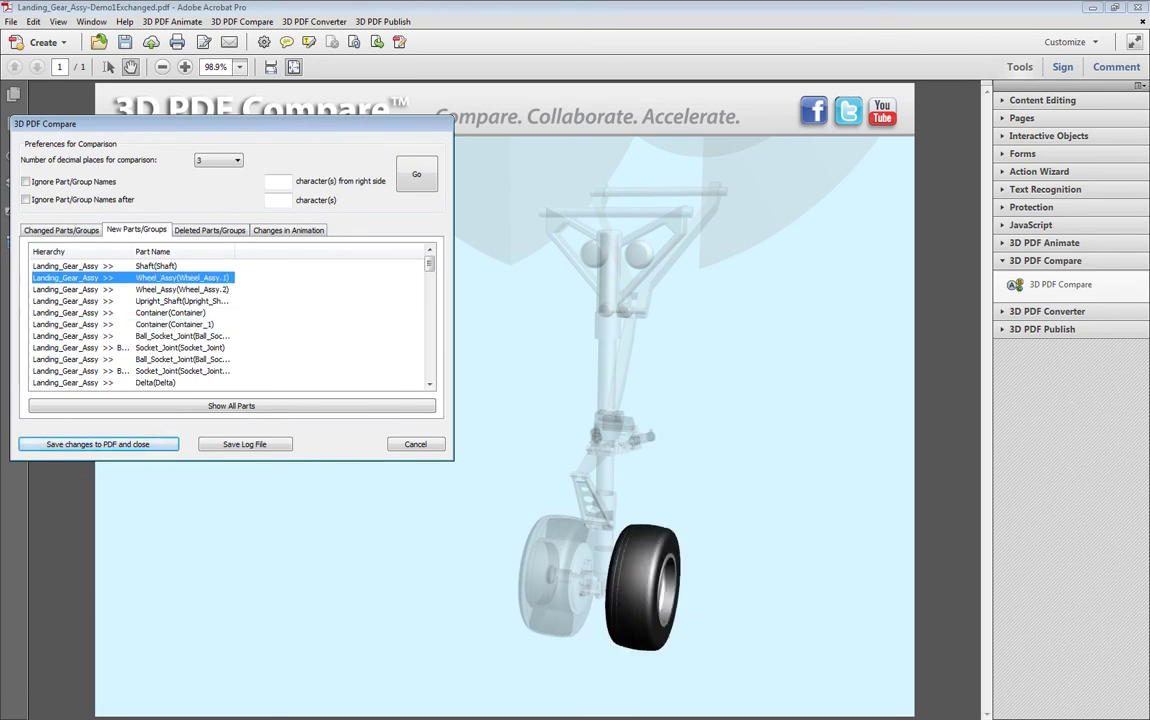
pyautogui.click(25, 199)
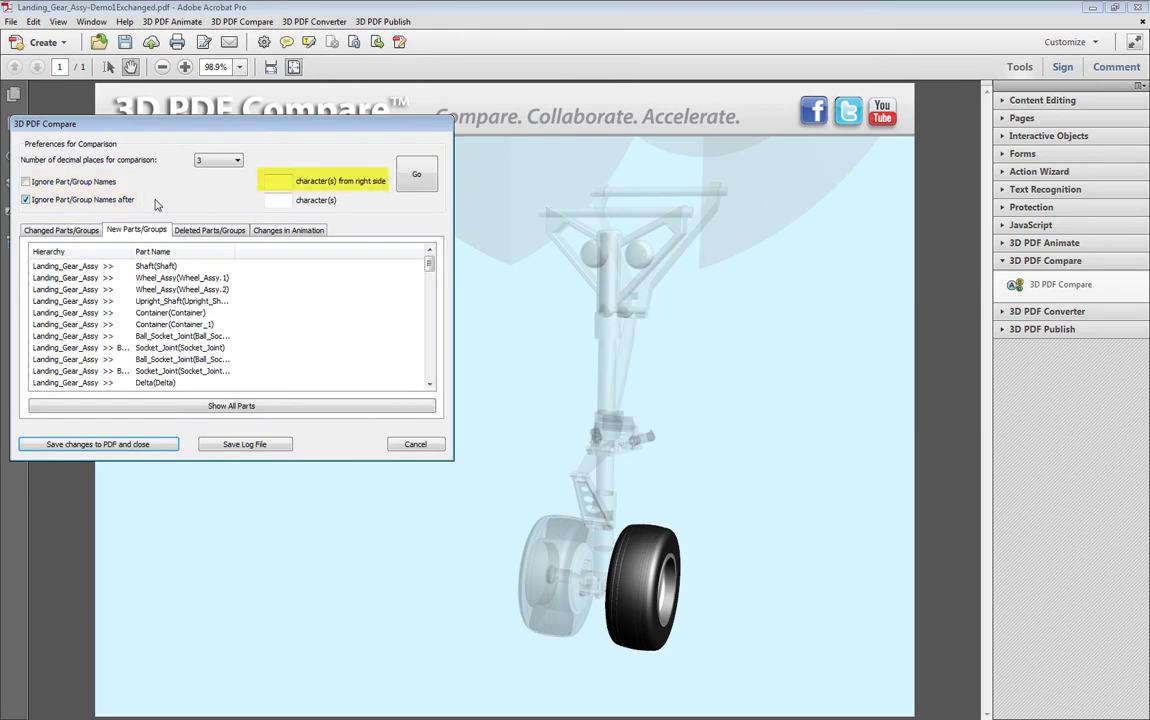
pyautogui.write('(')
pyautogui.click(420, 178)
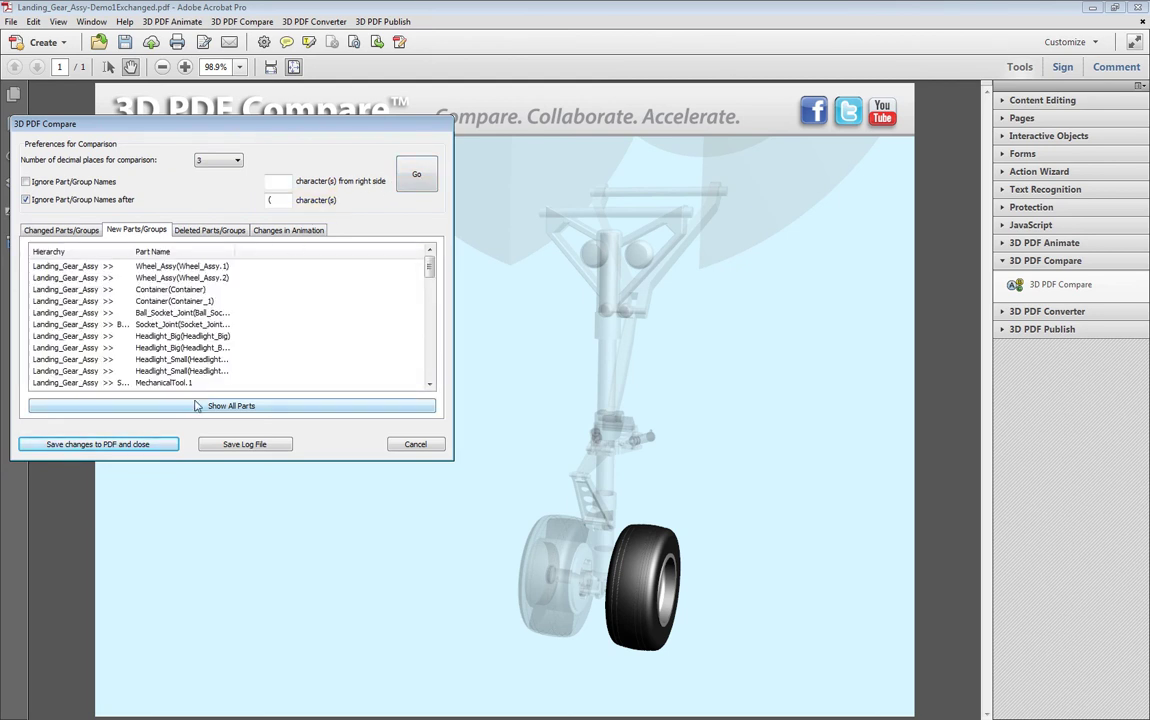
pyautogui.click(174, 409)
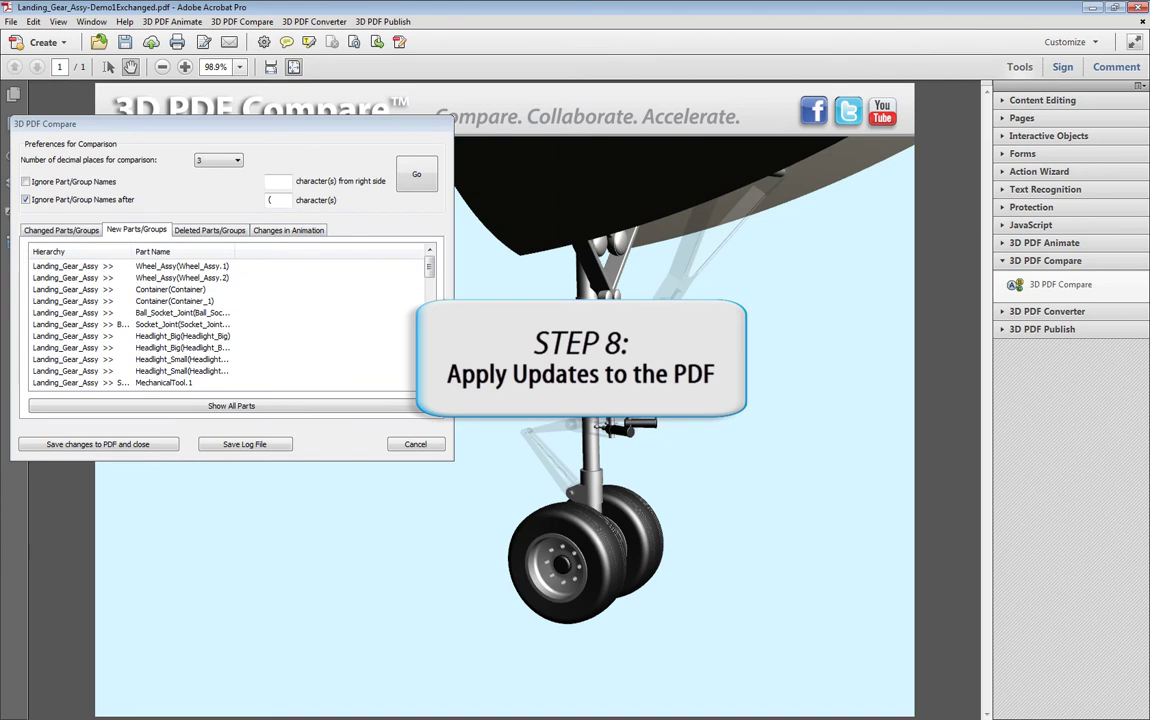
# Write the comparison changes into the Demo1 PDF and save the file
pyautogui.click(160, 445)
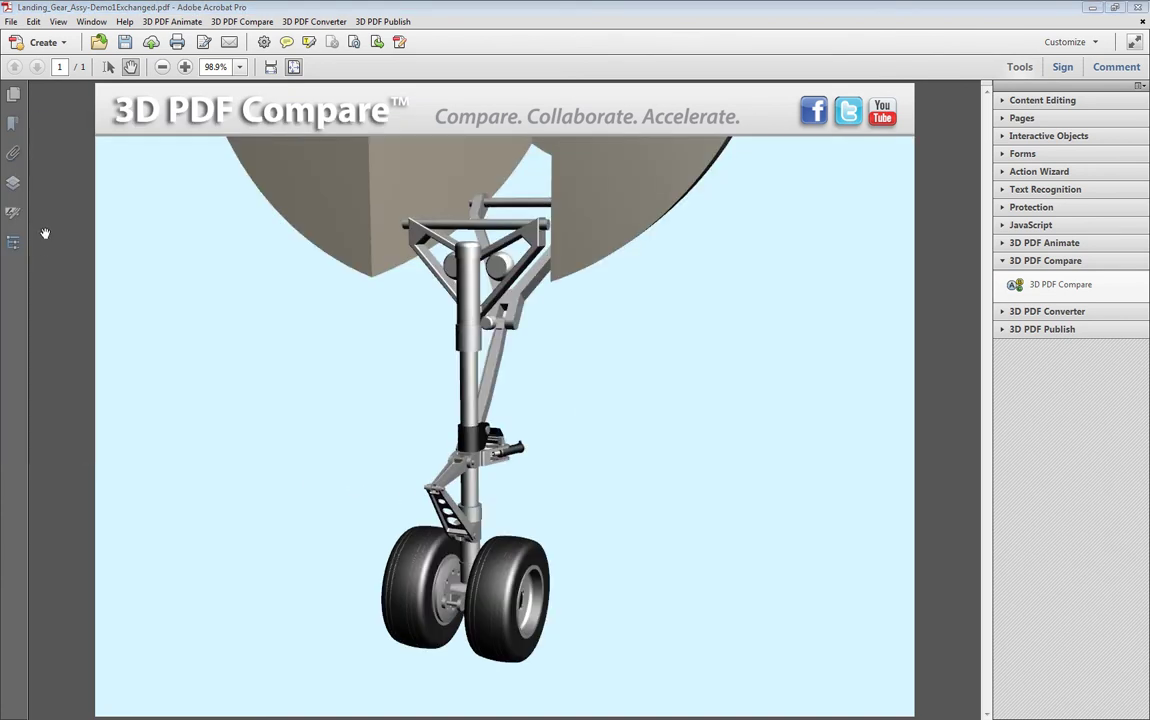
pyautogui.click(11, 22)
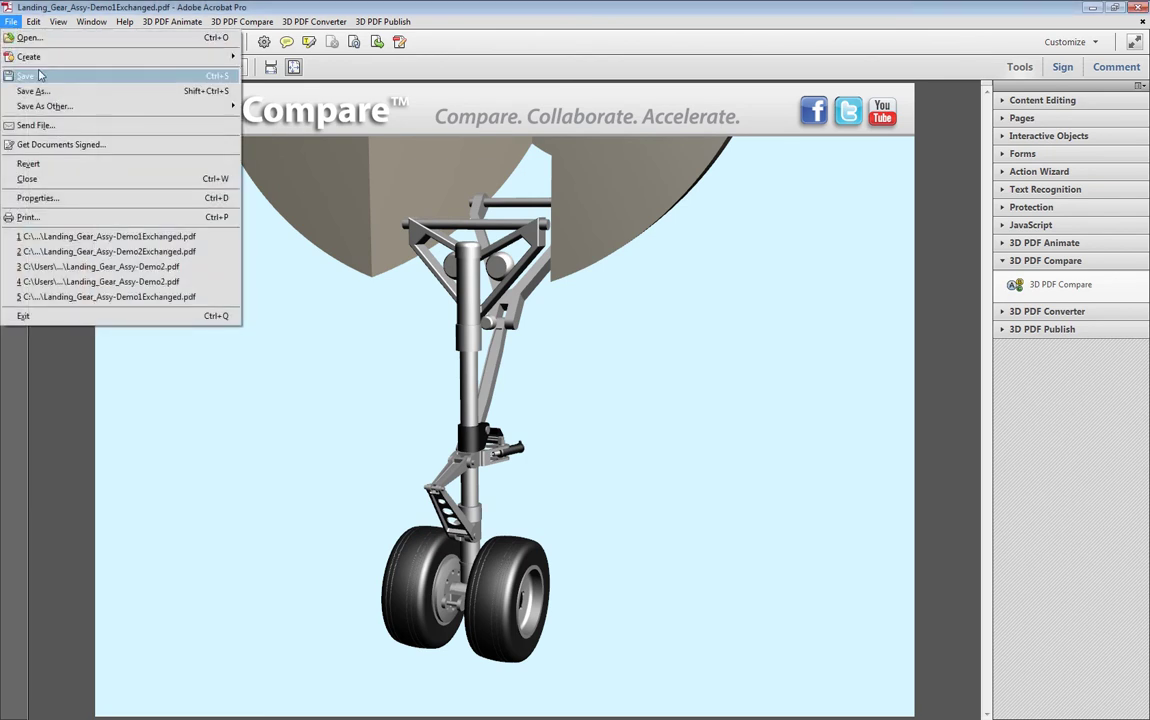
pyautogui.click(45, 80)
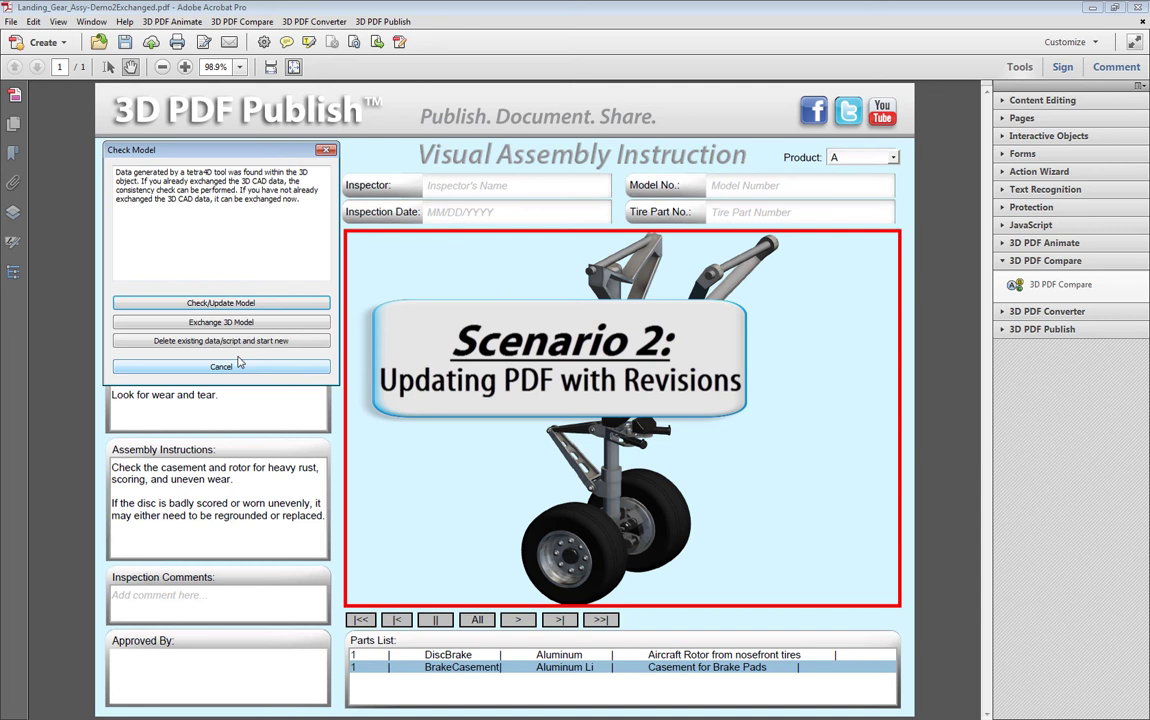
# Check/update the Demo2 model, compare it, and review the new, deleted and animation tabs
pyautogui.click(287, 303)
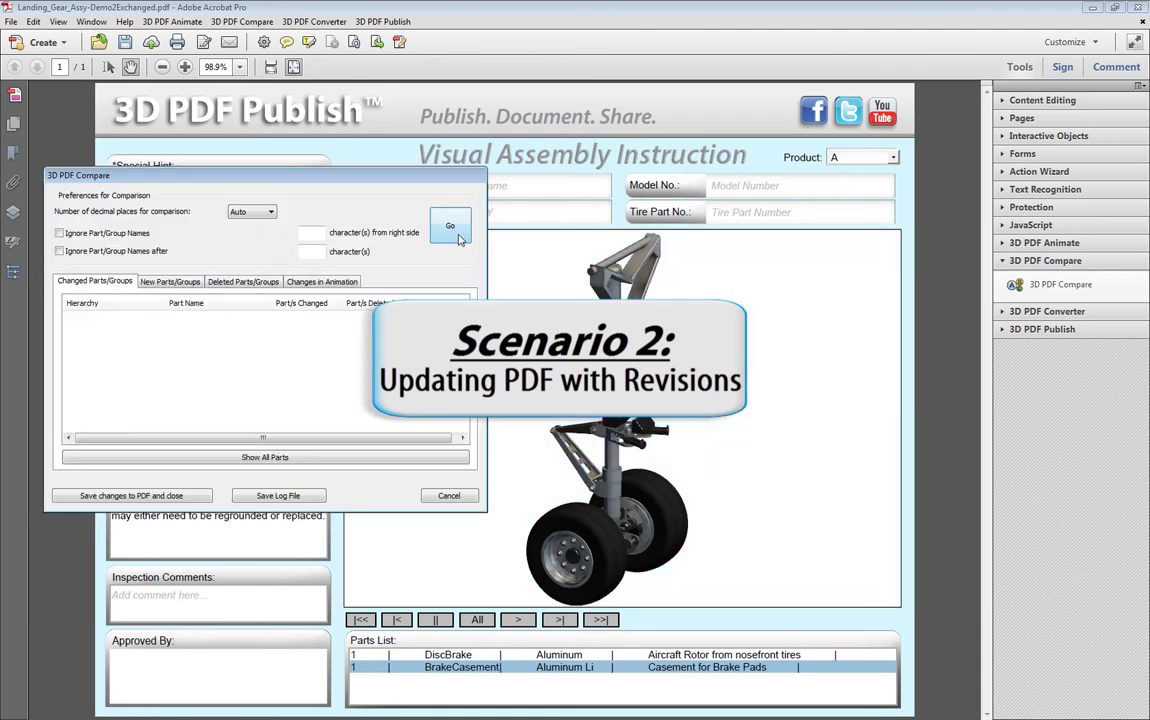
pyautogui.click(455, 230)
pyautogui.click(196, 285)
pyautogui.click(260, 282)
pyautogui.click(345, 282)
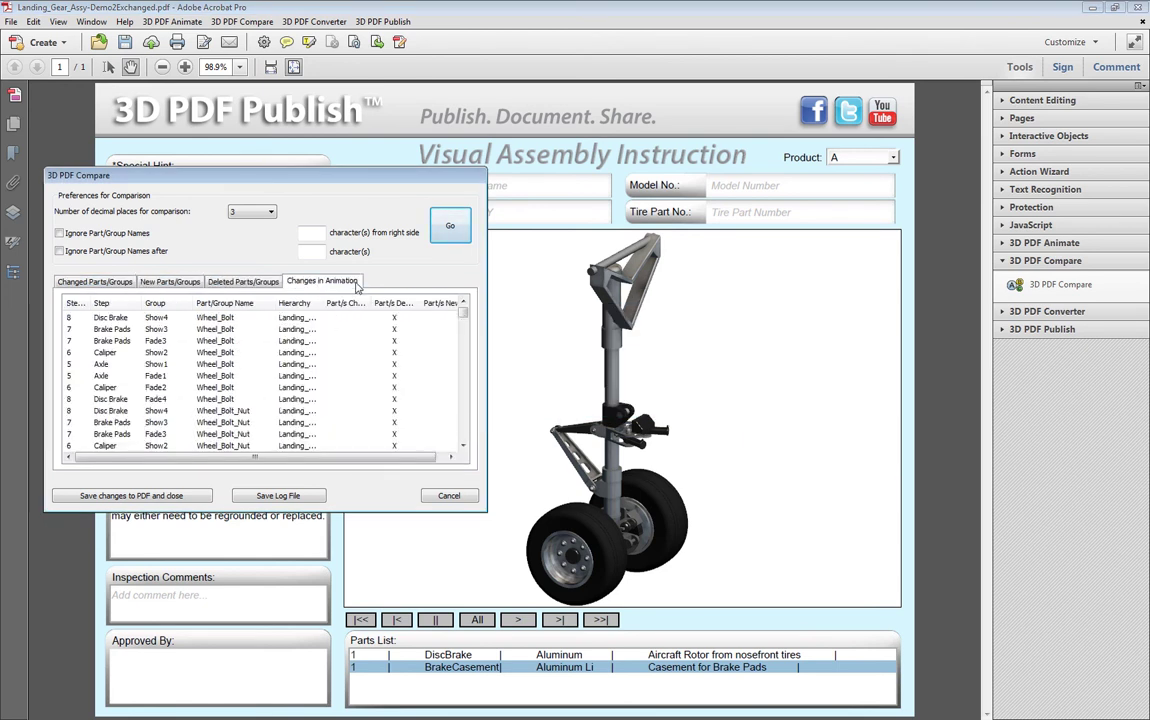
# Recompare ignoring revision suffixes in part names, then view the new Wheel_Bolt_Assy Rev02 parts
pyautogui.click(59, 251)
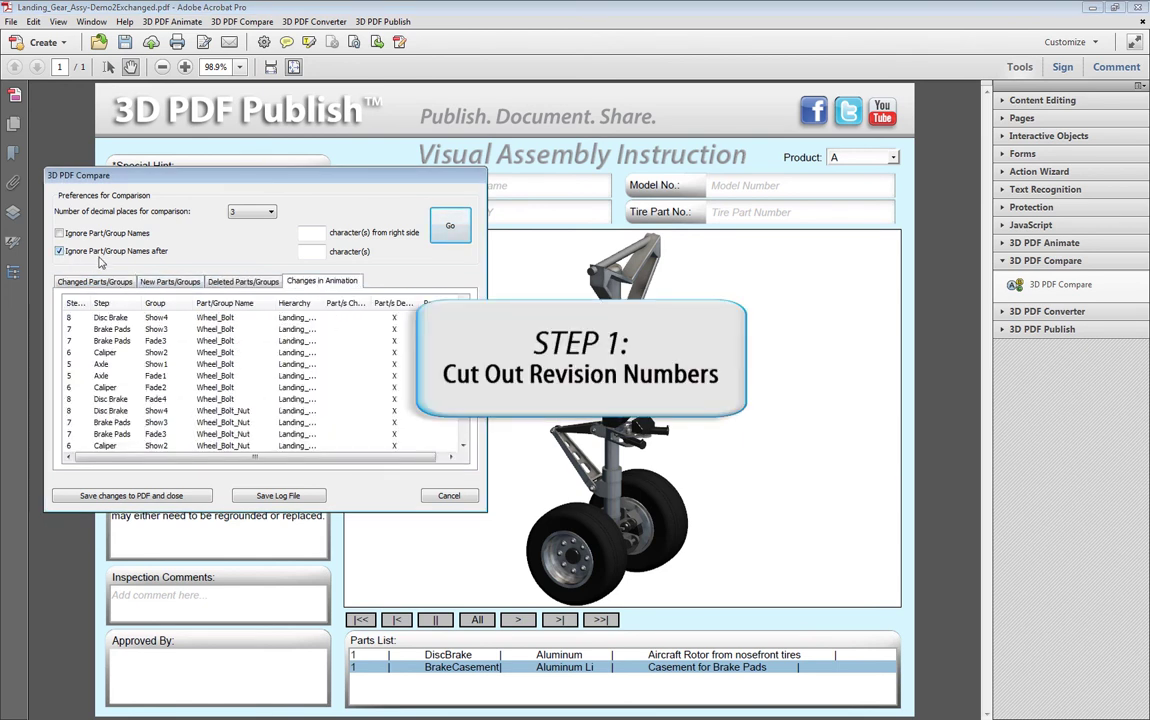
pyautogui.write('Rev')
pyautogui.click(462, 240)
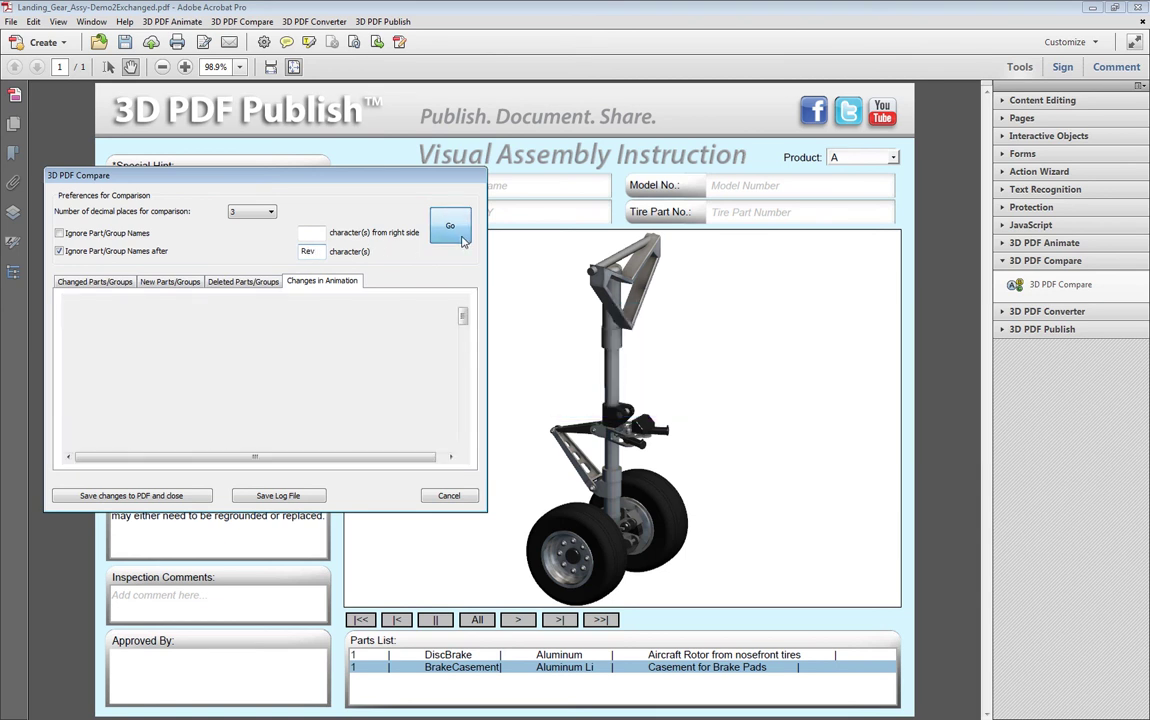
pyautogui.click(170, 281)
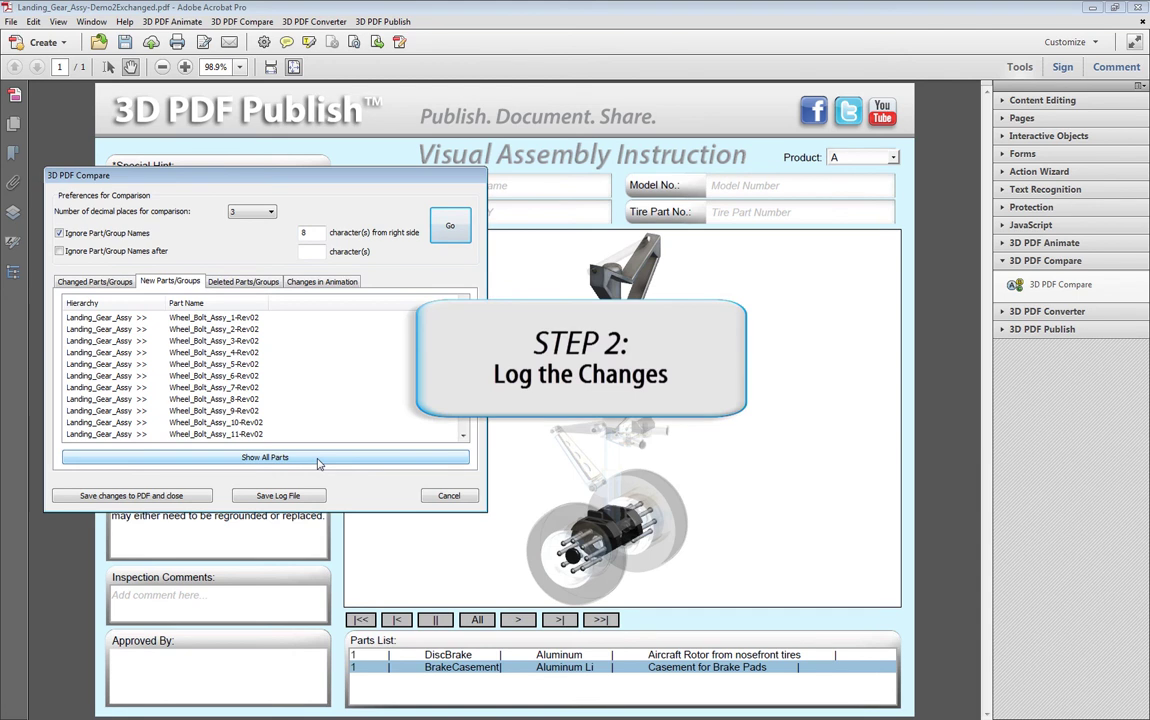
# Save the comparison log as text file ModelReplaced03212013
pyautogui.click(278, 495)
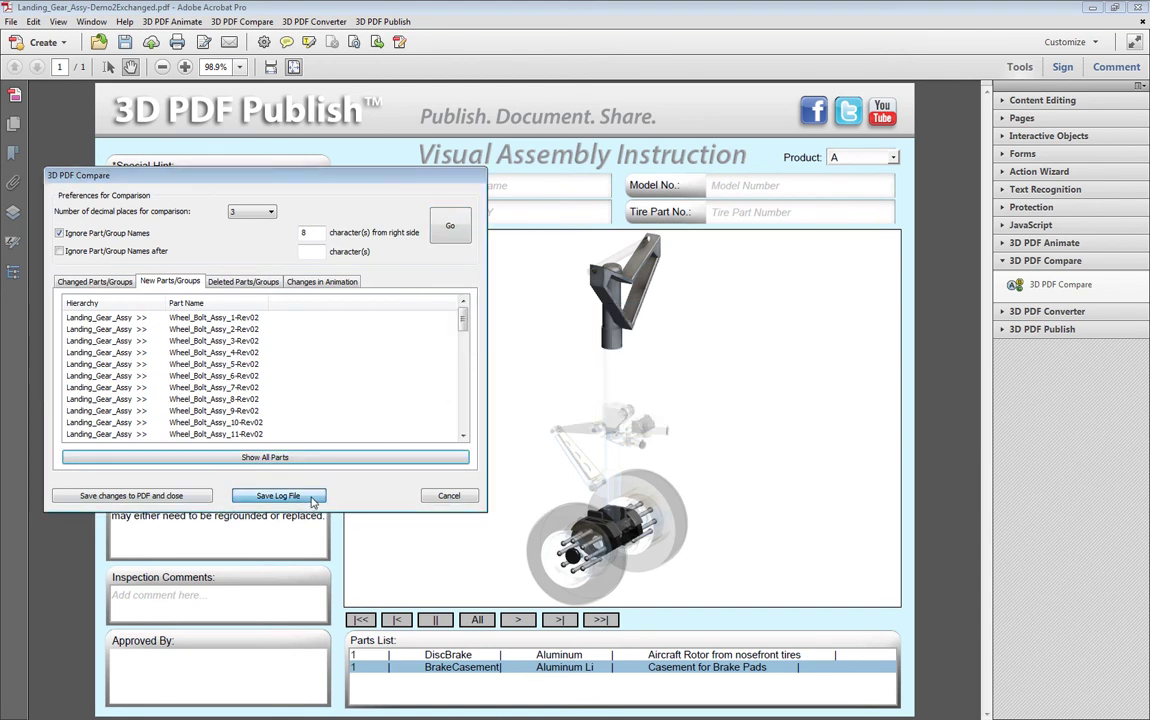
pyautogui.write('M')
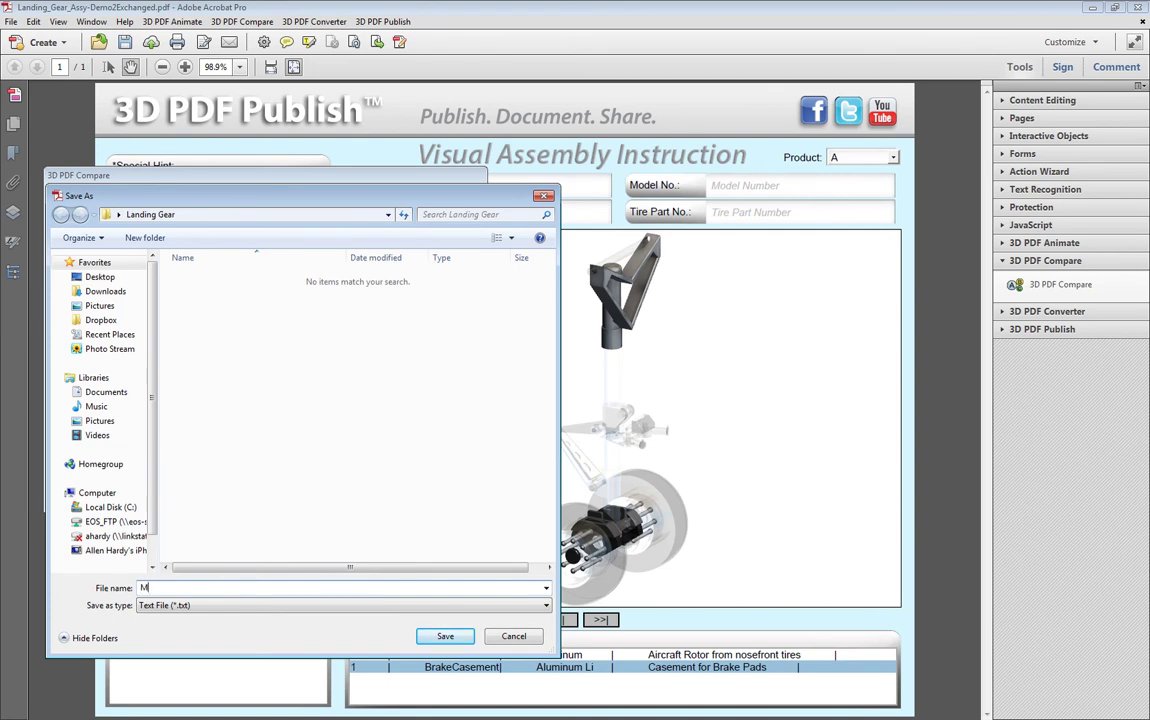
pyautogui.write('odelReplaced03212013')
pyautogui.click(455, 637)
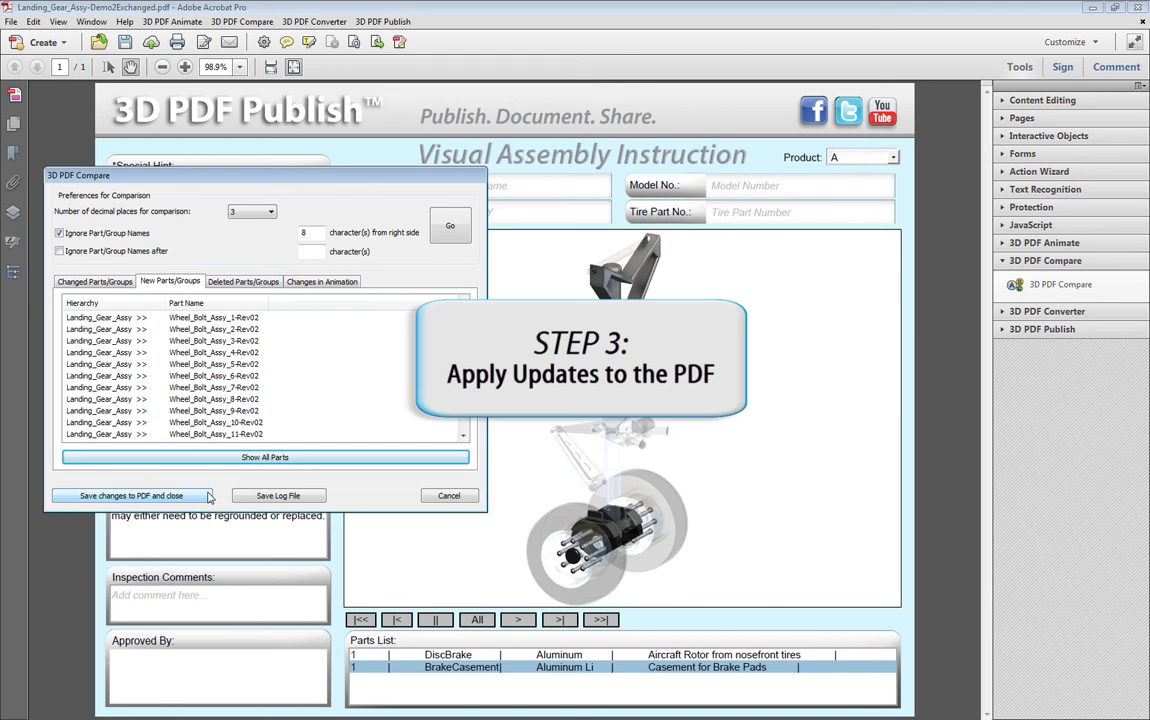
# Apply the model updates to the Demo2 PDF, then start 3D PDF Animate on Demo3
pyautogui.click(131, 495)
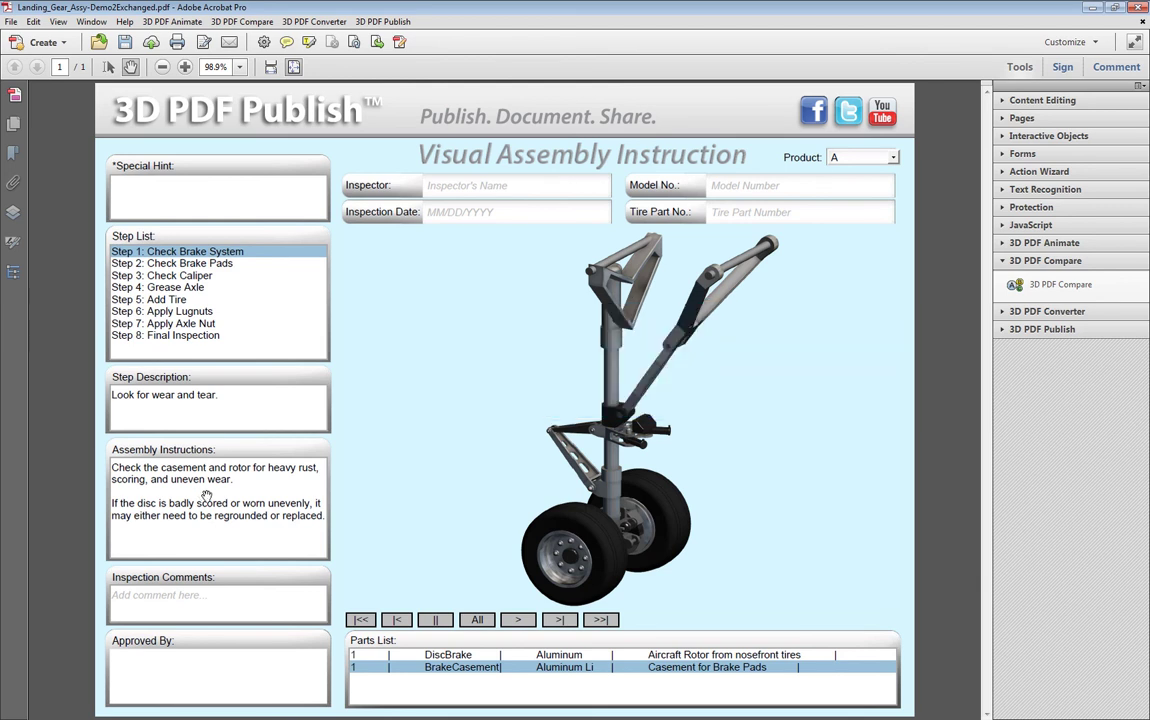
pyautogui.click(182, 22)
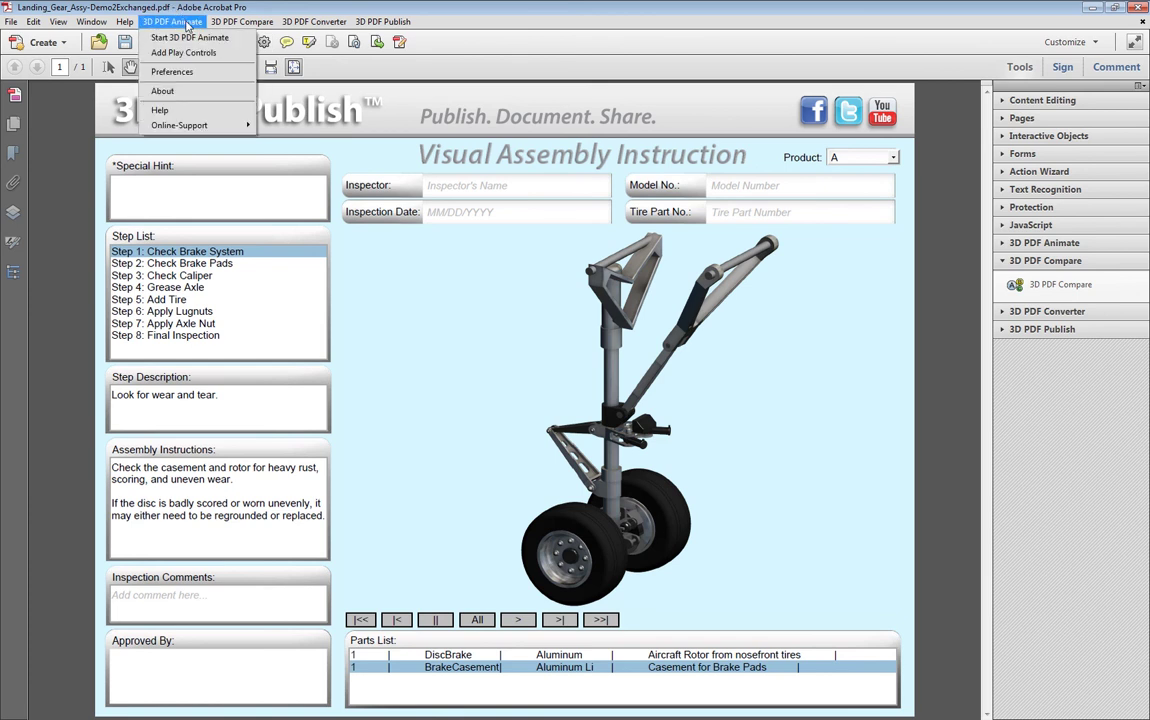
pyautogui.click(192, 38)
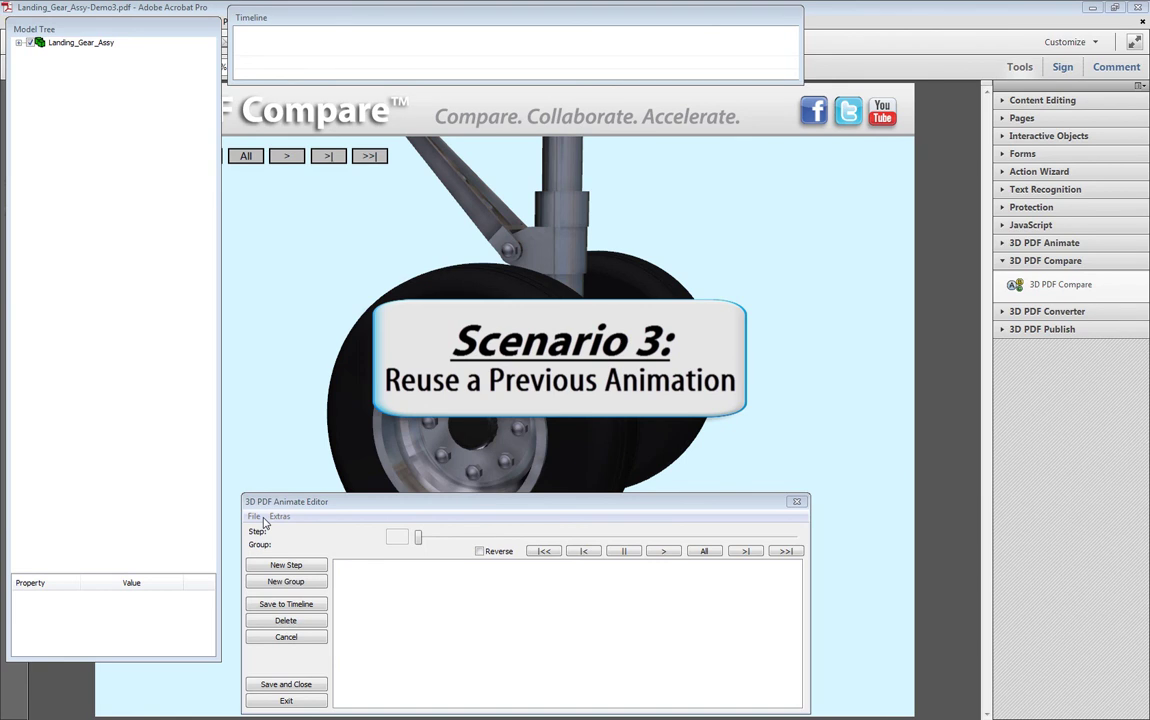
# Import the saved Animation-Demo3 animation, accept the file-size warning, and enlarge the Timeline panel
pyautogui.click(258, 517)
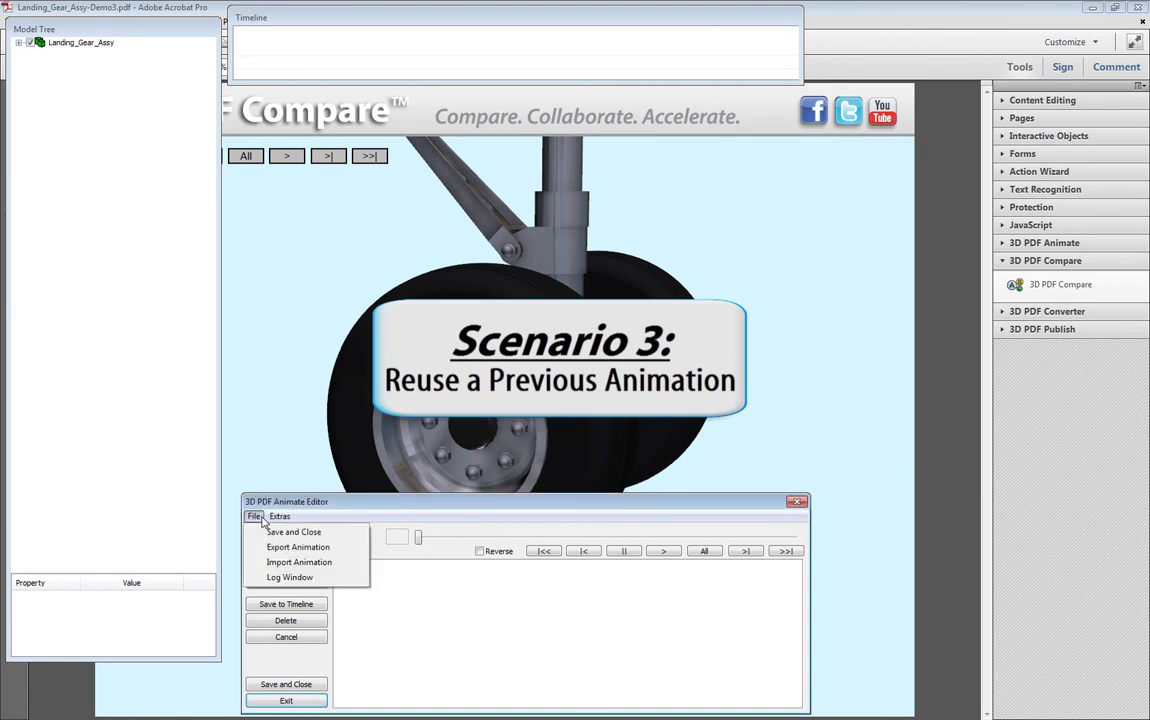
pyautogui.click(338, 564)
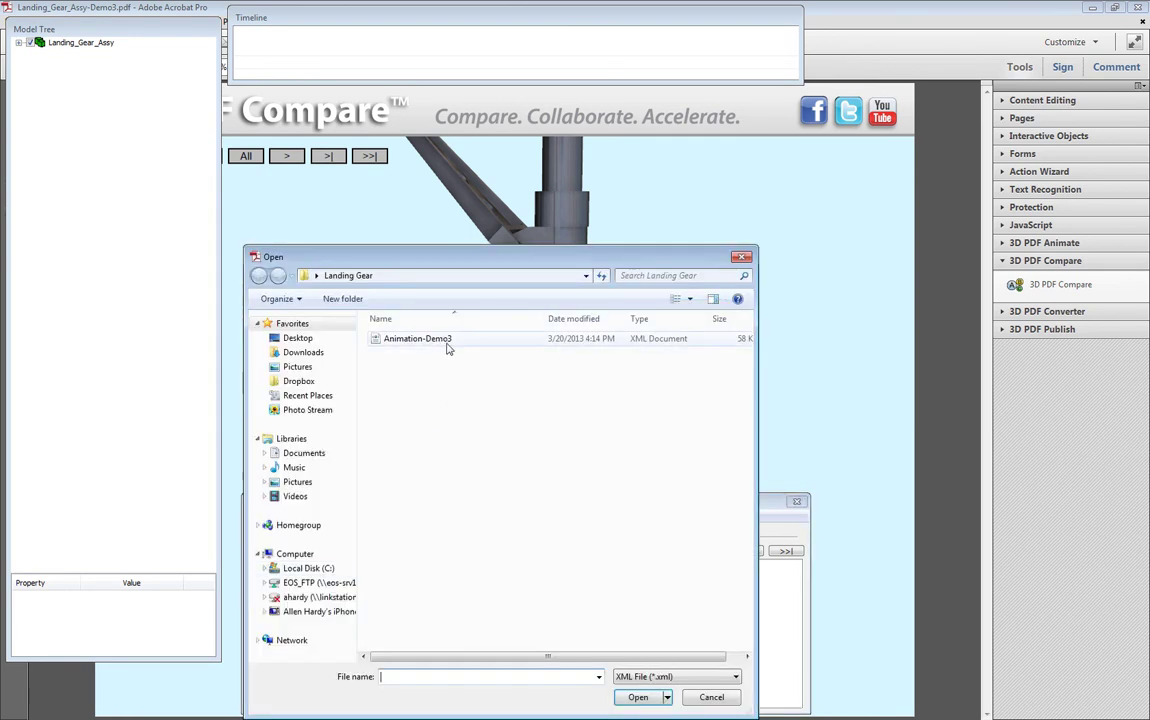
pyautogui.click(445, 341)
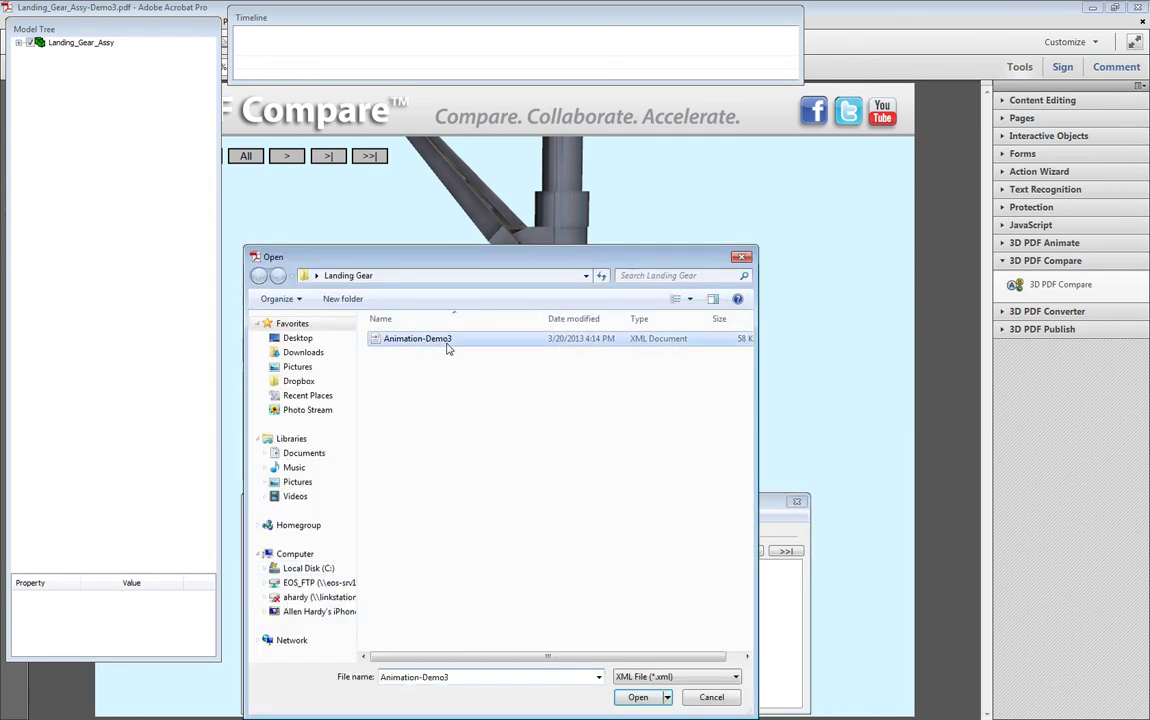
pyautogui.click(640, 699)
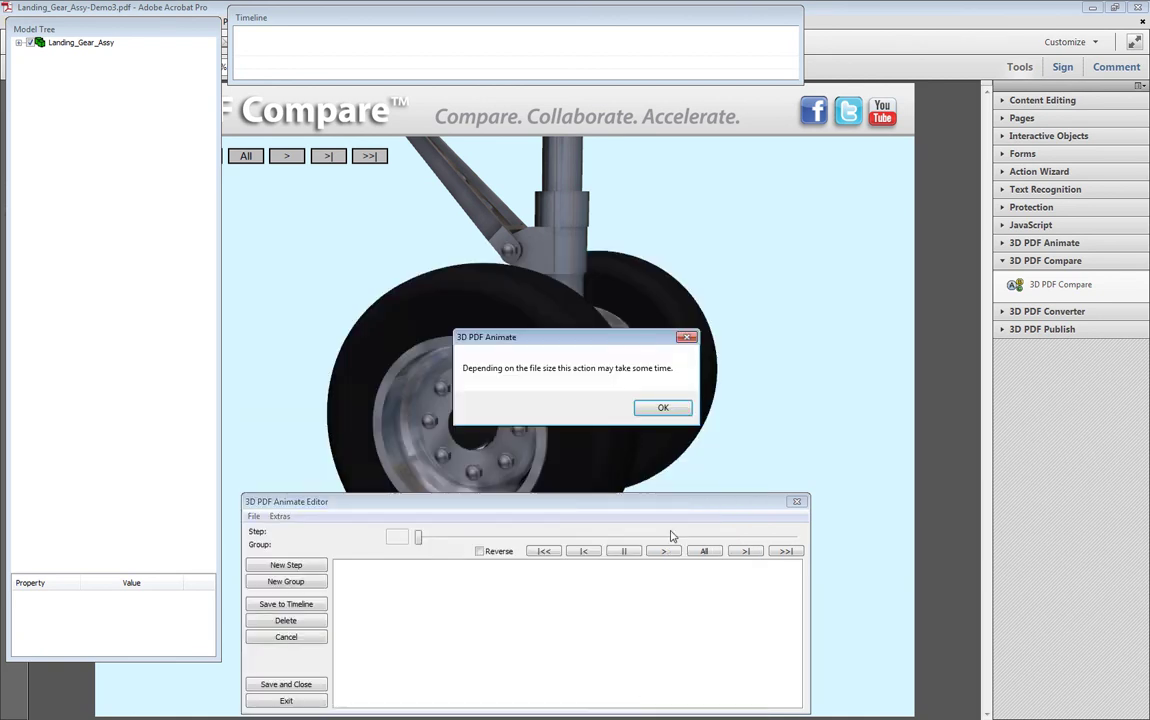
pyautogui.click(666, 406)
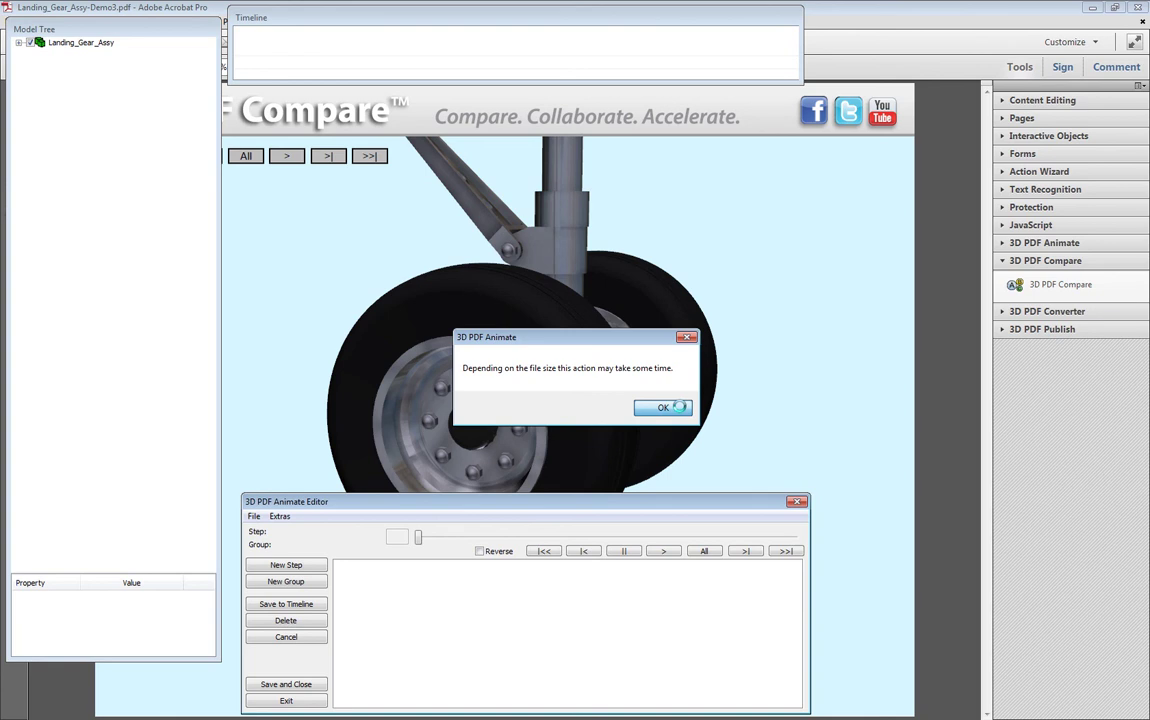
pyautogui.moveTo(427, 80); pyautogui.dragTo(466, 195)
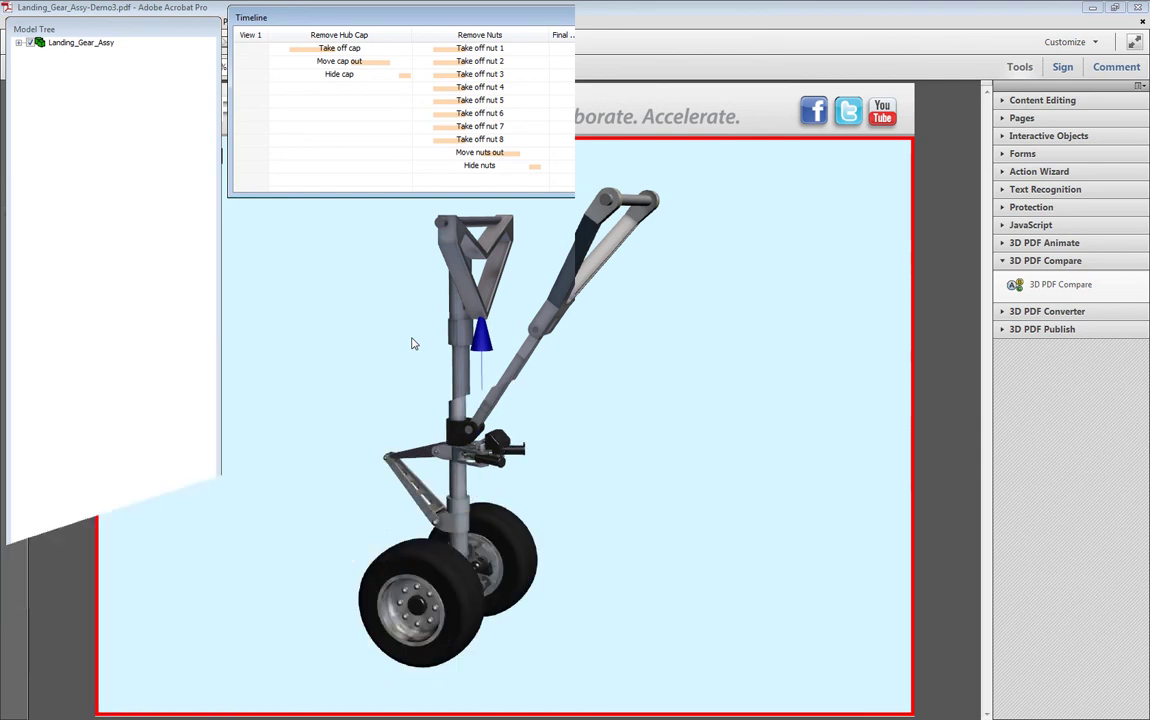
# Check the model against the updated CAD data and highlight the new Rev02 wheel bolts
pyautogui.click(270, 303)
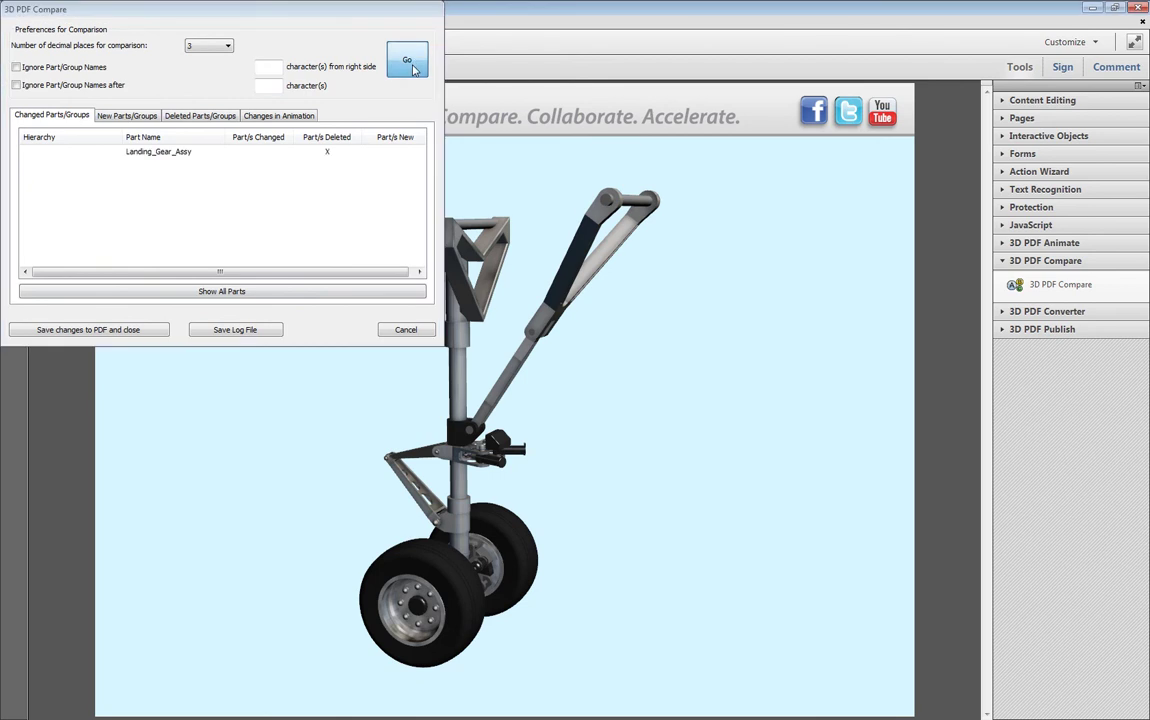
pyautogui.click(140, 116)
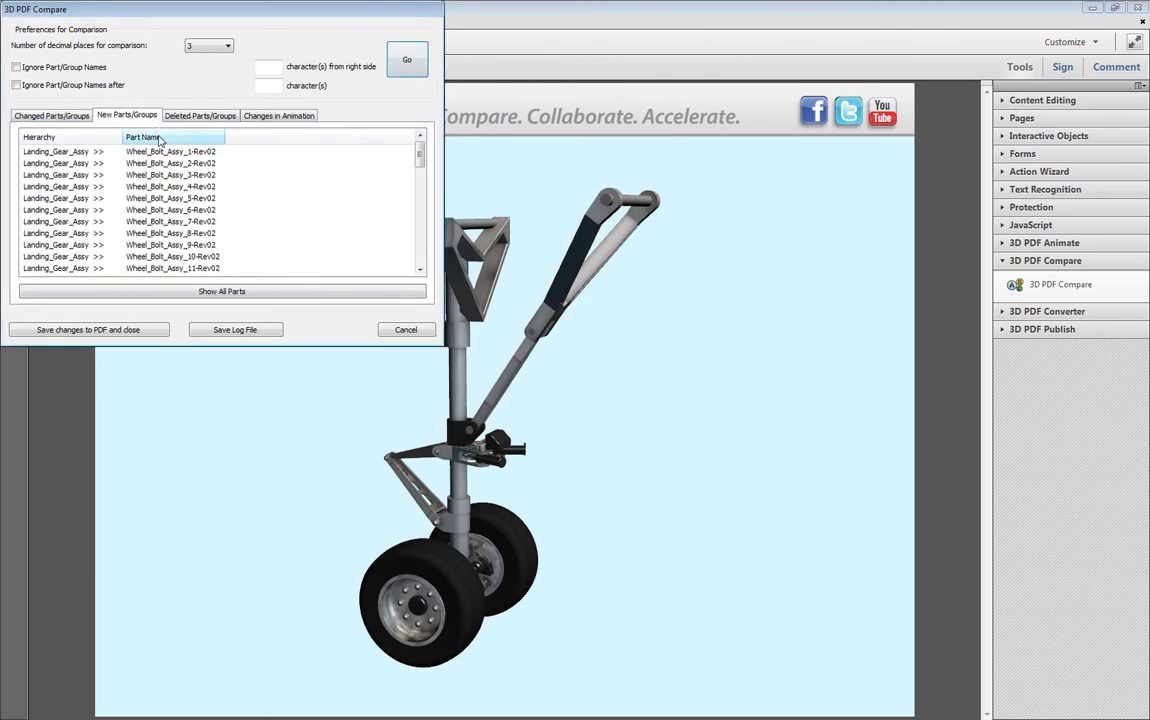
pyautogui.click(248, 296)
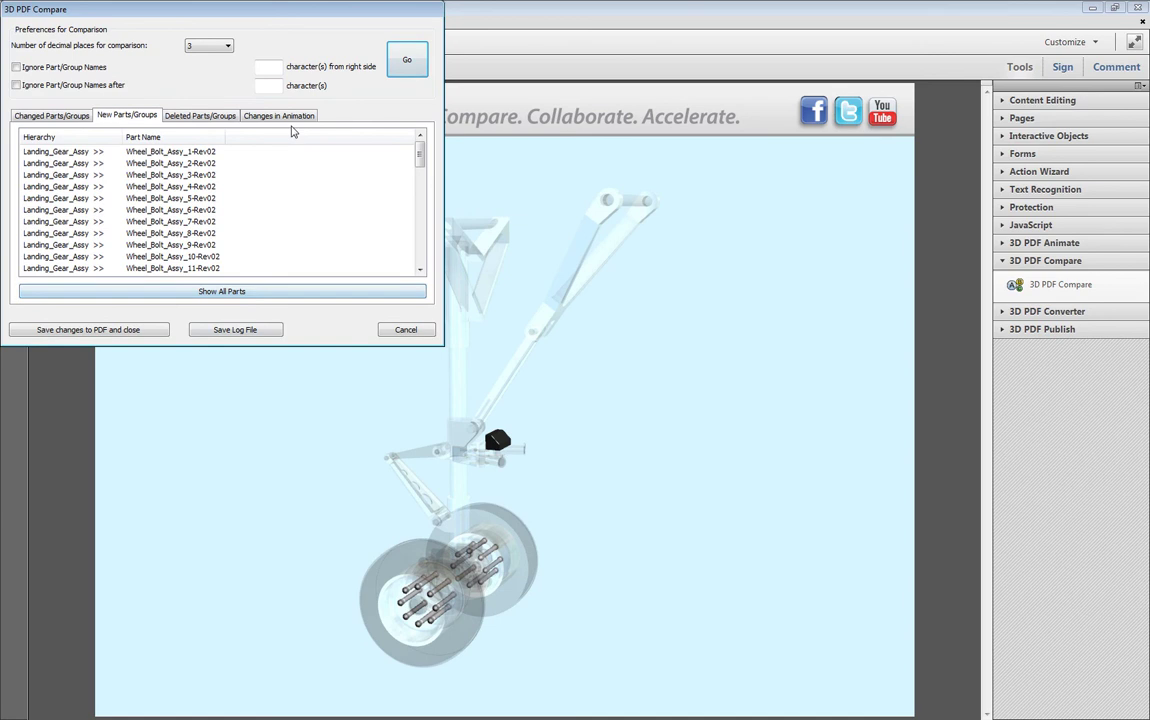
# Review the Remove Nuts animation changes for Wheel_Bolt_Nut parts and save the updates to the PDF
pyautogui.click(304, 118)
pyautogui.moveTo(421, 187); pyautogui.dragTo(424, 252)
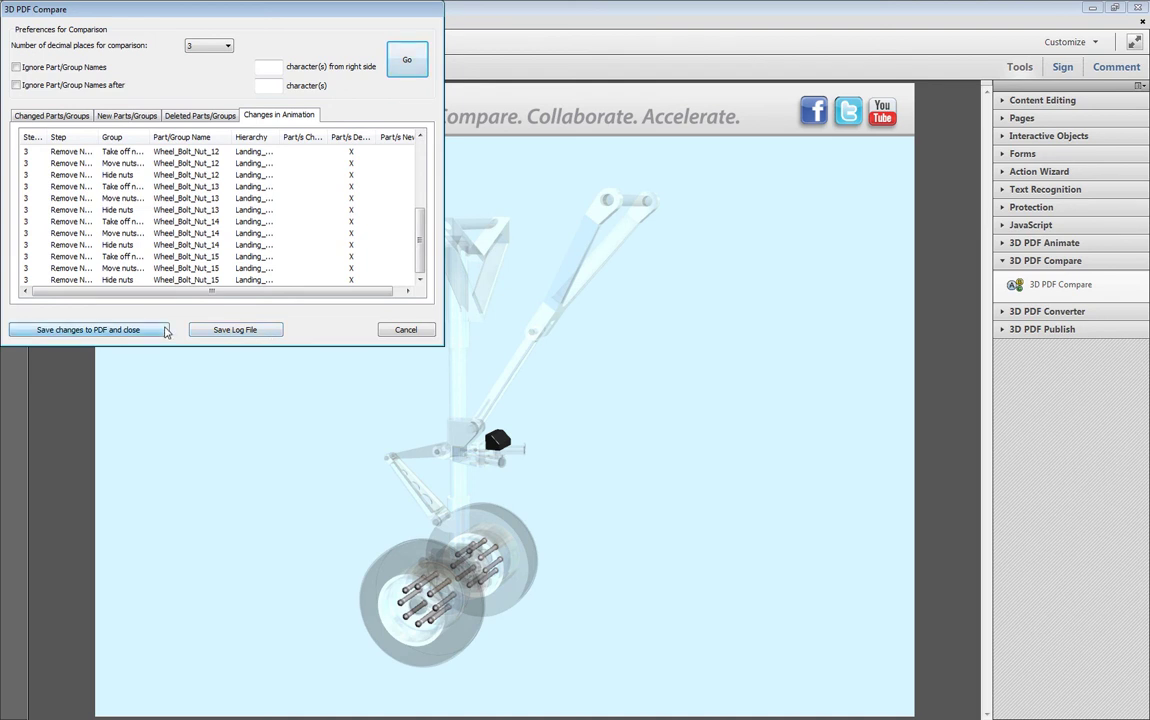
pyautogui.click(160, 330)
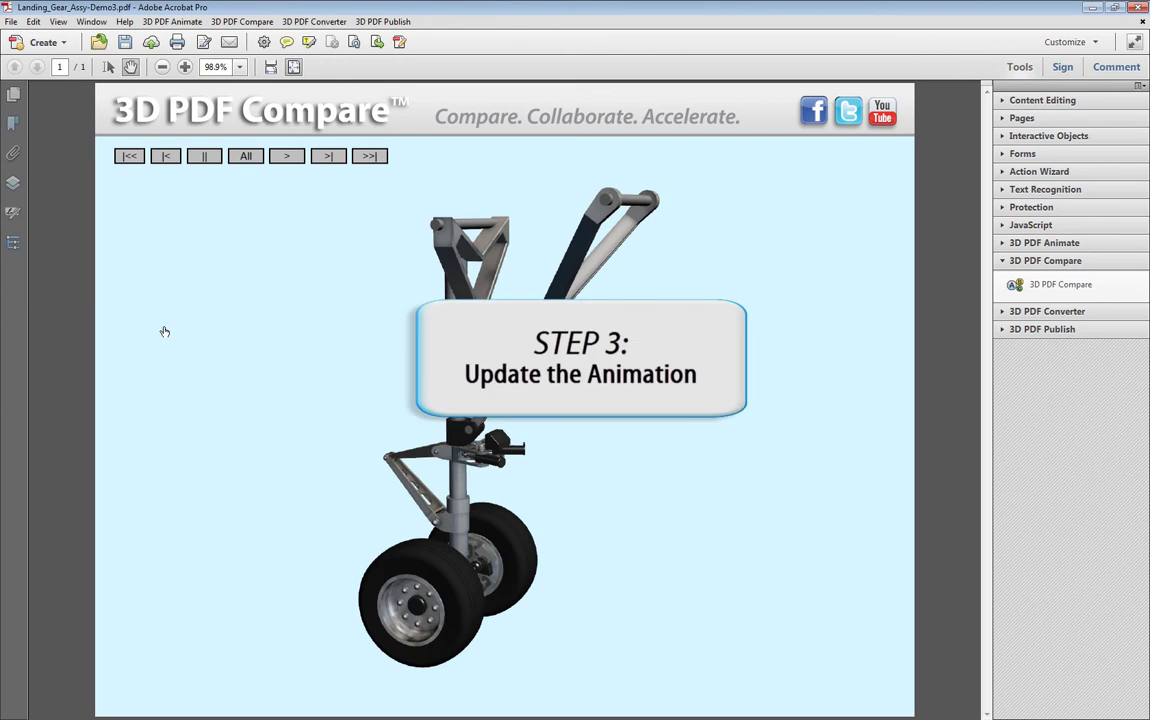